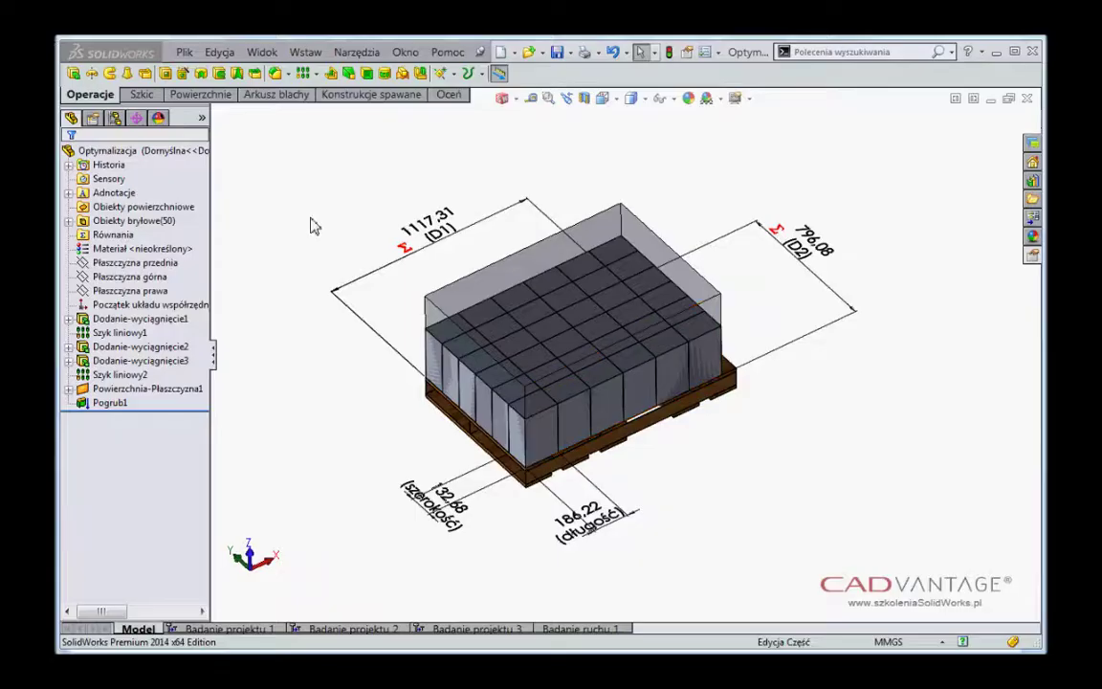
# Display the Szyk liniowy2 instance counts, 6 (D1) and 6 (D2), as dimensions on the pallet
pyautogui.click(126, 375)
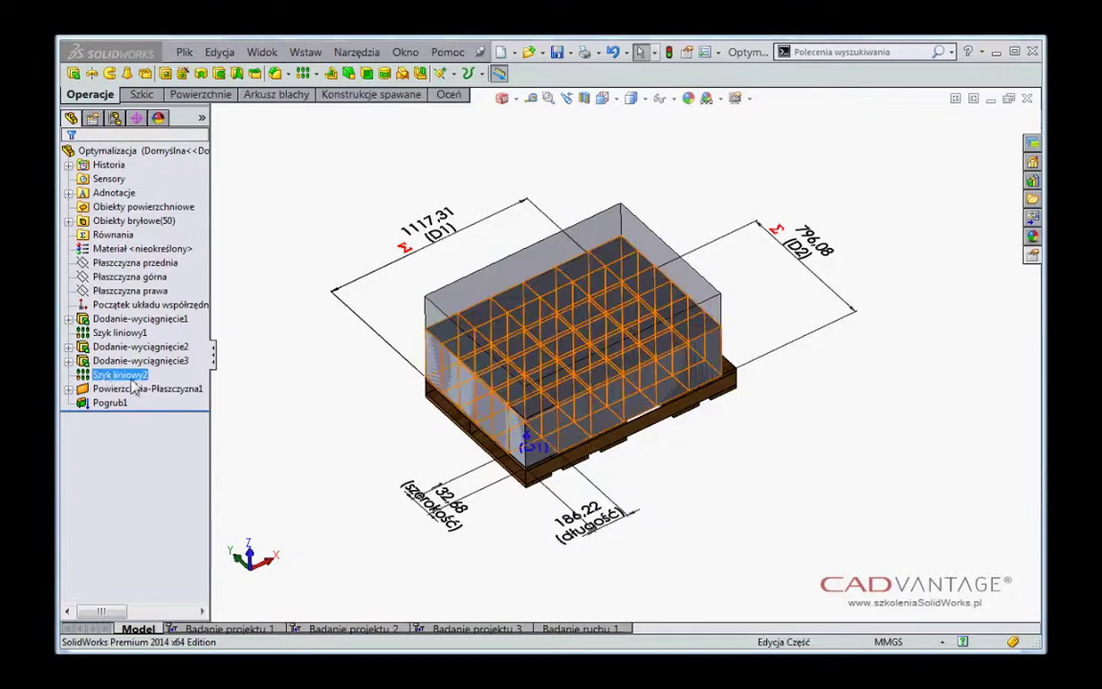
pyautogui.doubleClick(108, 374)
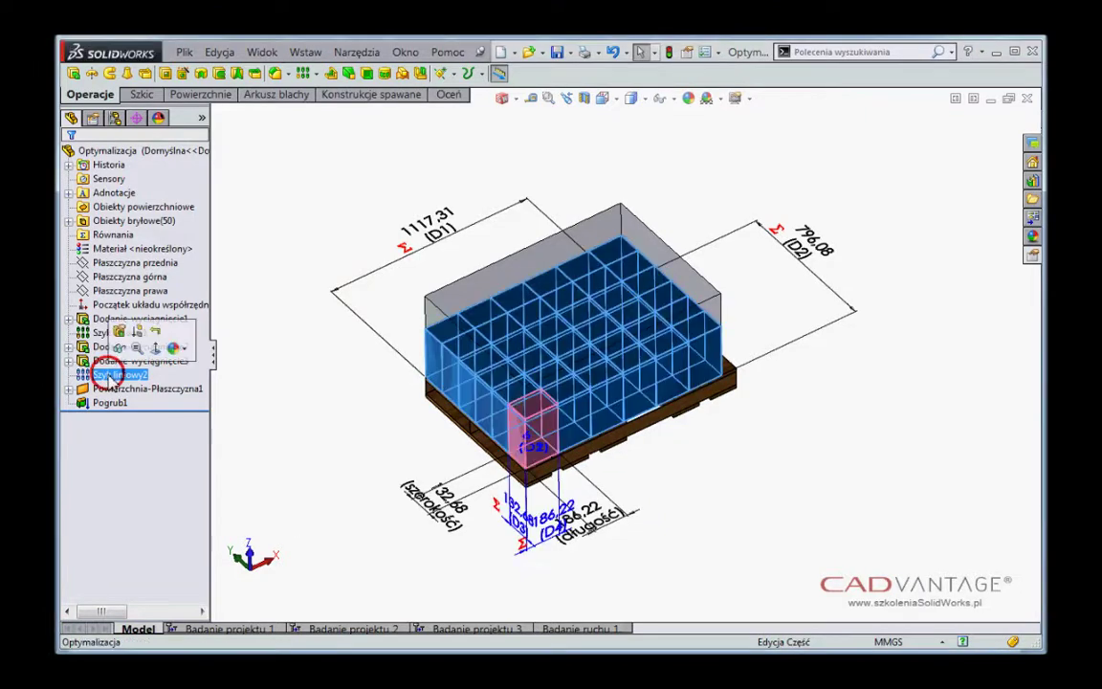
pyautogui.click(502, 538)
pyautogui.click(553, 572)
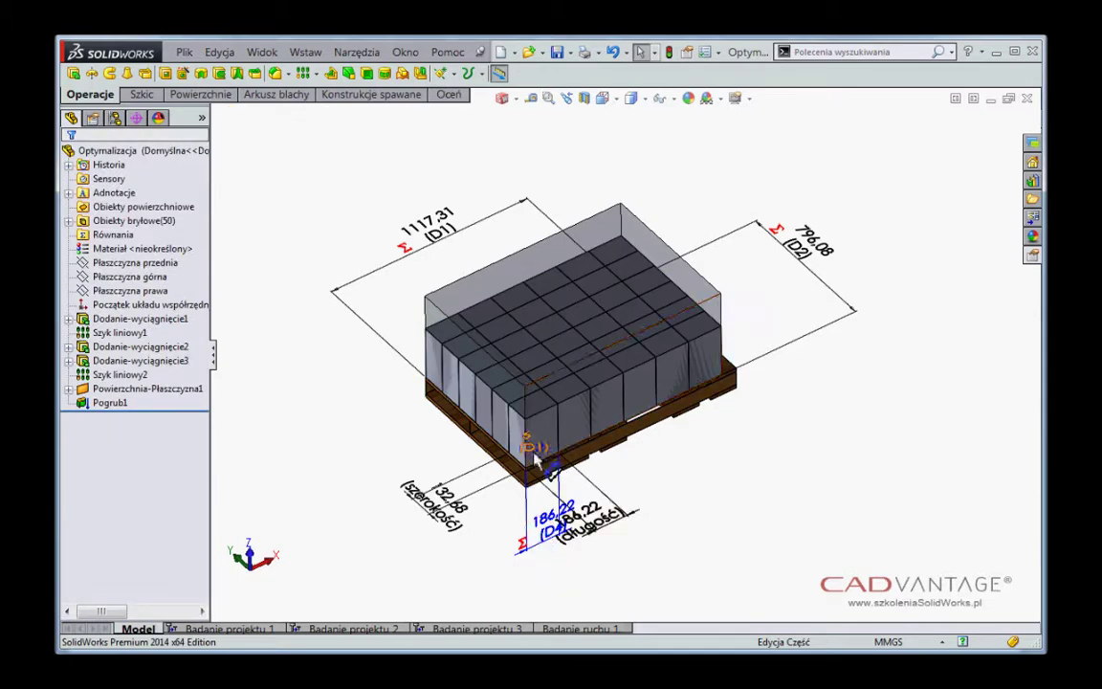
pyautogui.click(435, 442)
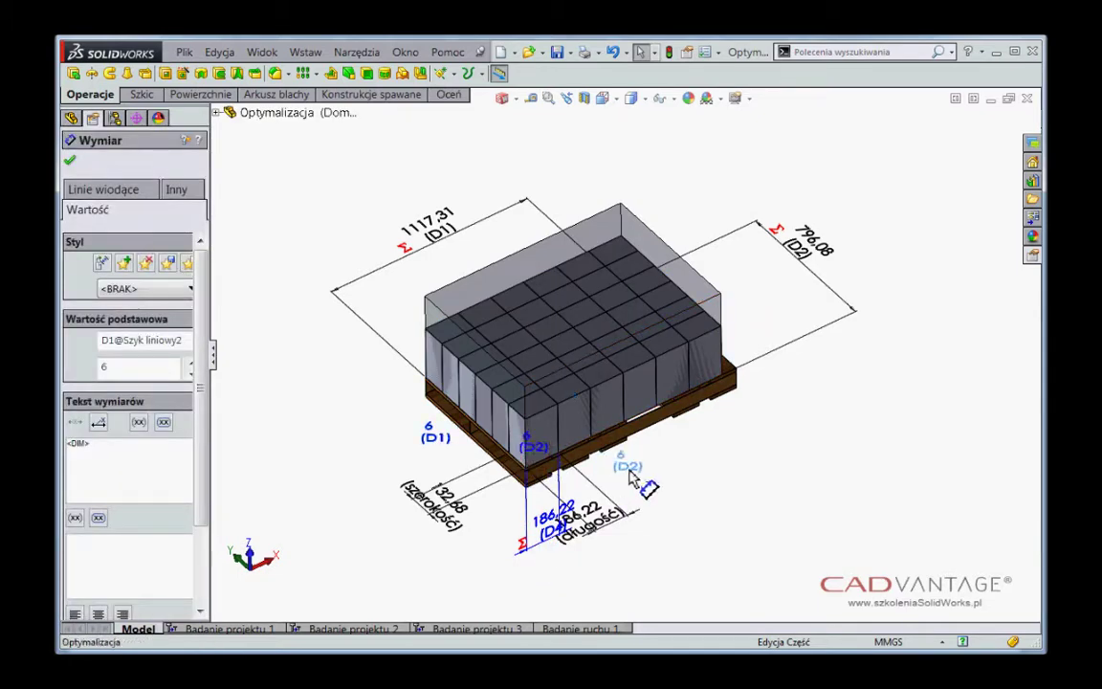
pyautogui.click(697, 497)
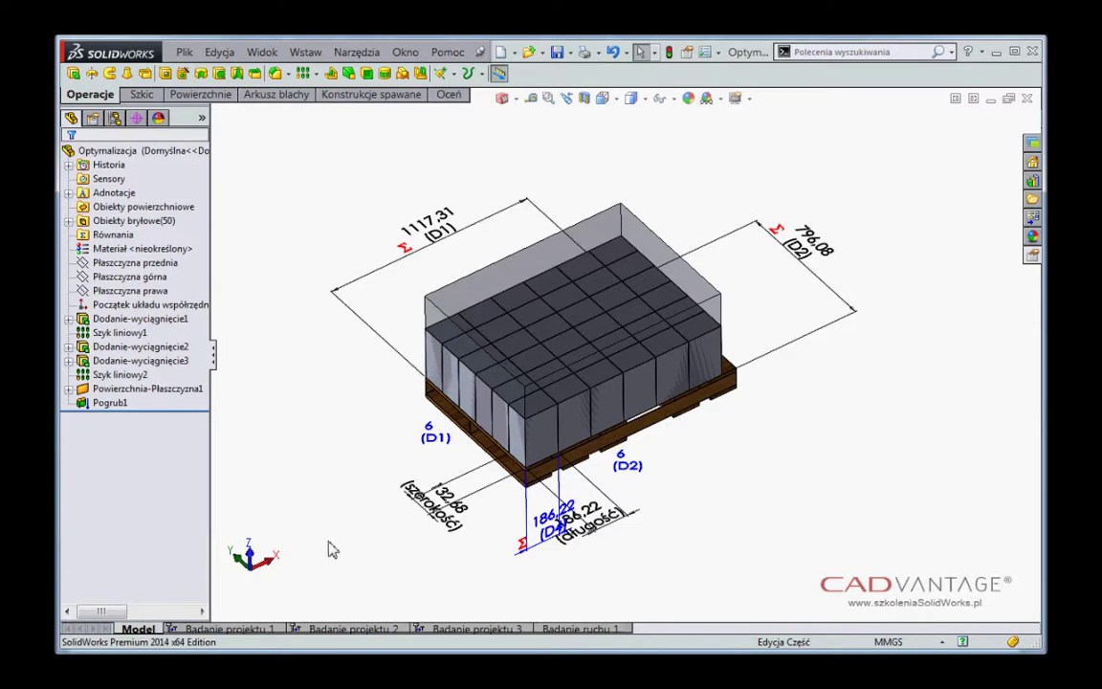
# Create a new design study and choose to add a parameter as its variable
pyautogui.rightClick(182, 629)
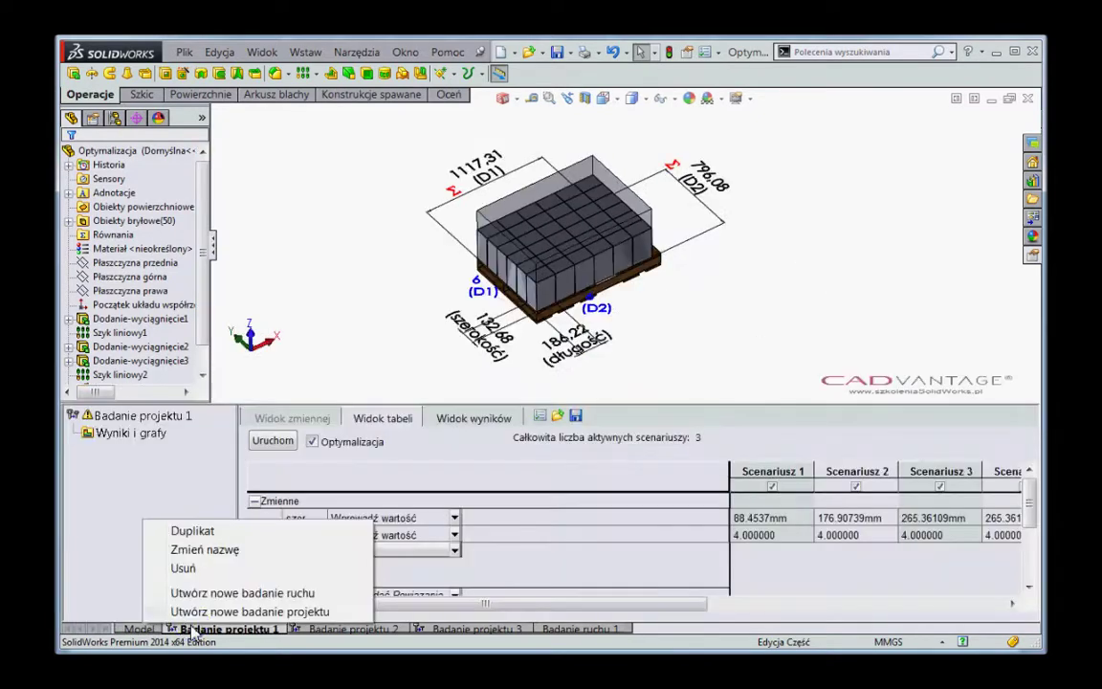
pyautogui.click(207, 610)
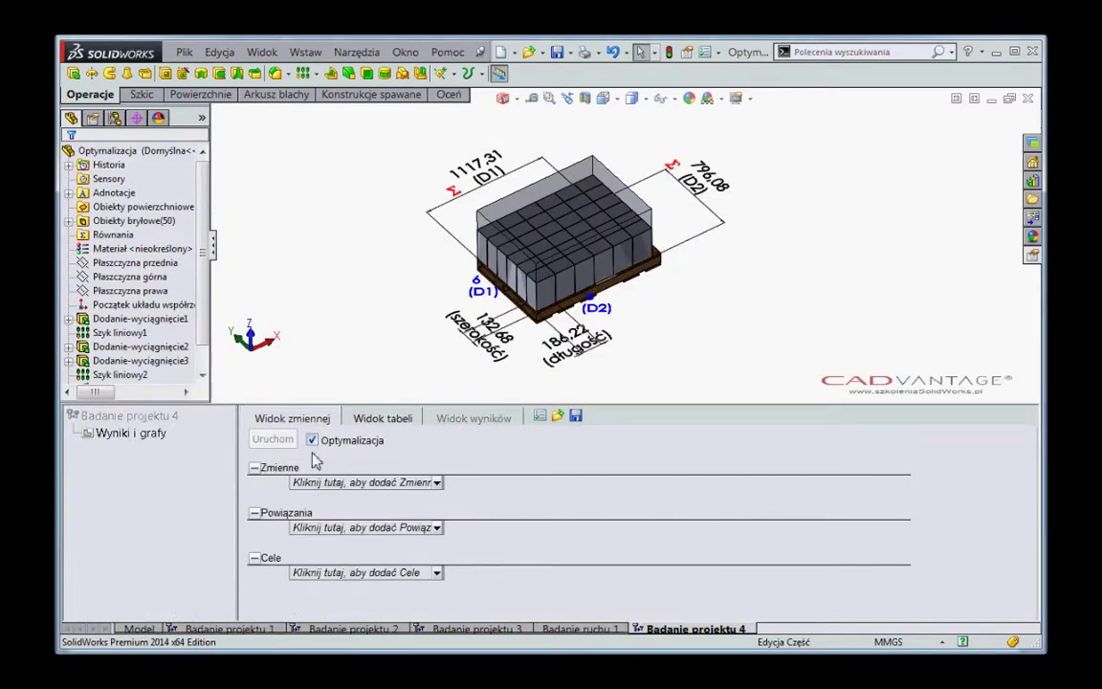
pyautogui.click(438, 483)
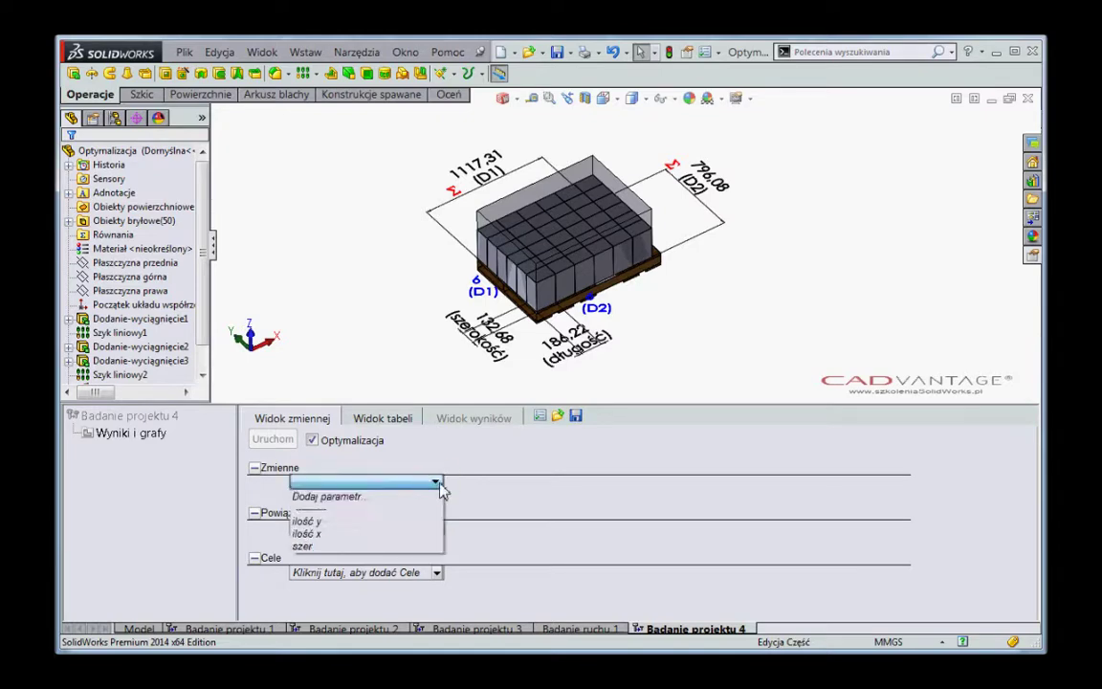
pyautogui.click(386, 499)
# Define the parameter długość, linked to the 186.22 box length dimension
pyautogui.click(99, 156)
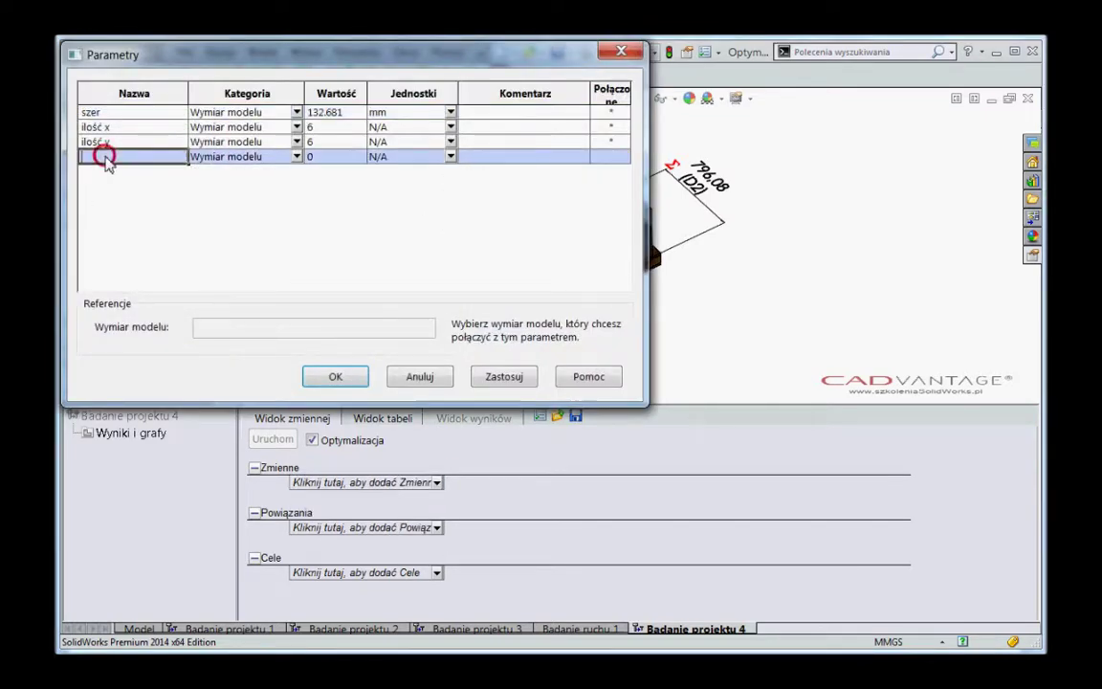
pyautogui.write('dłu')
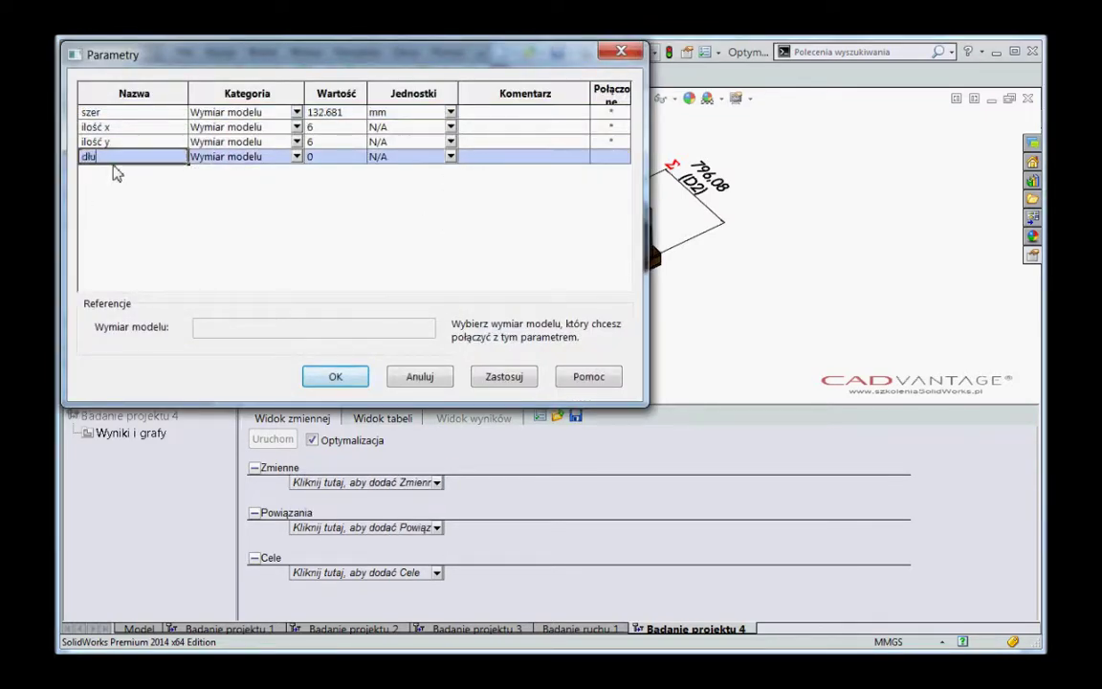
pyautogui.write('gość')
pyautogui.moveTo(285, 55); pyautogui.dragTo(460, 414)
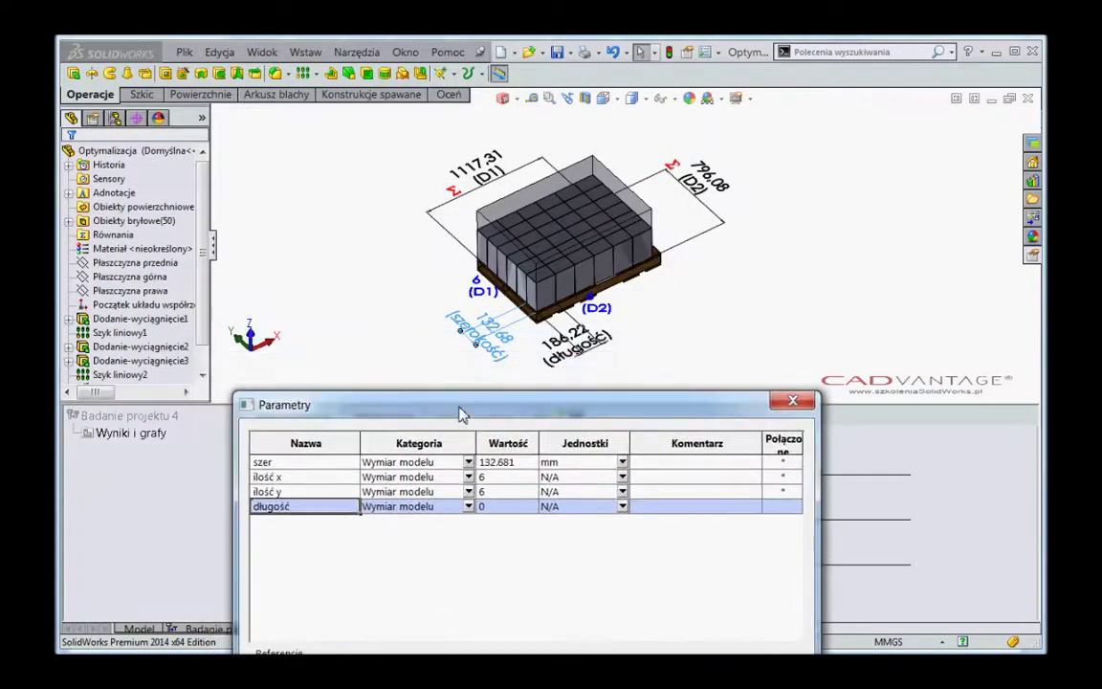
pyautogui.click(582, 350)
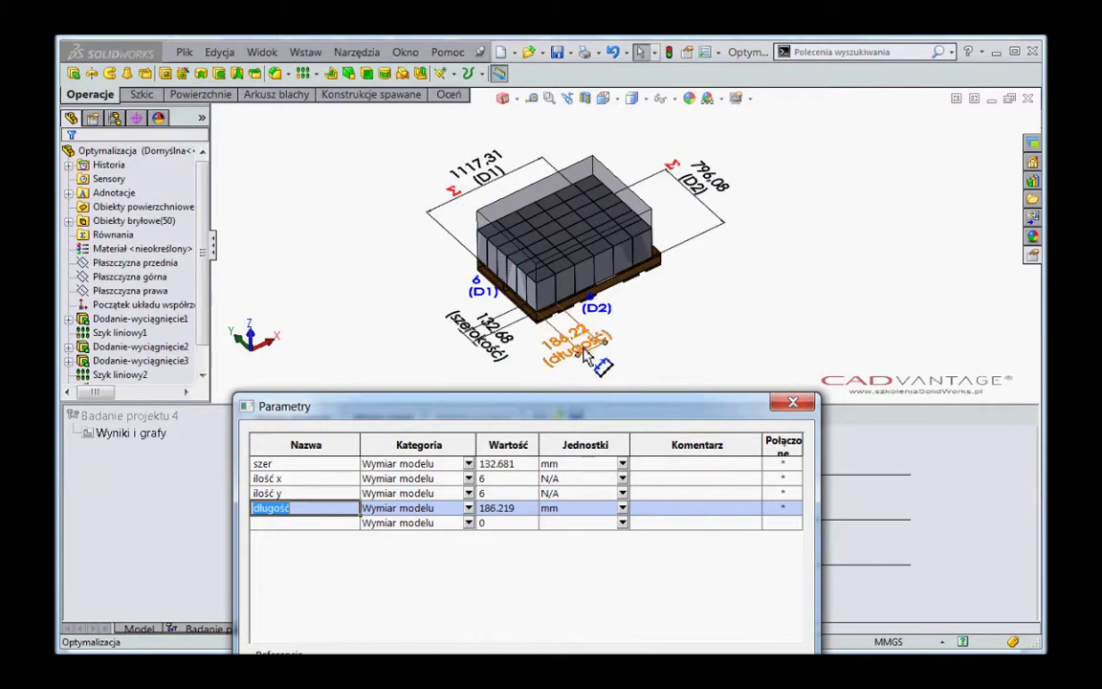
pyautogui.moveTo(401, 406); pyautogui.dragTo(343, 191)
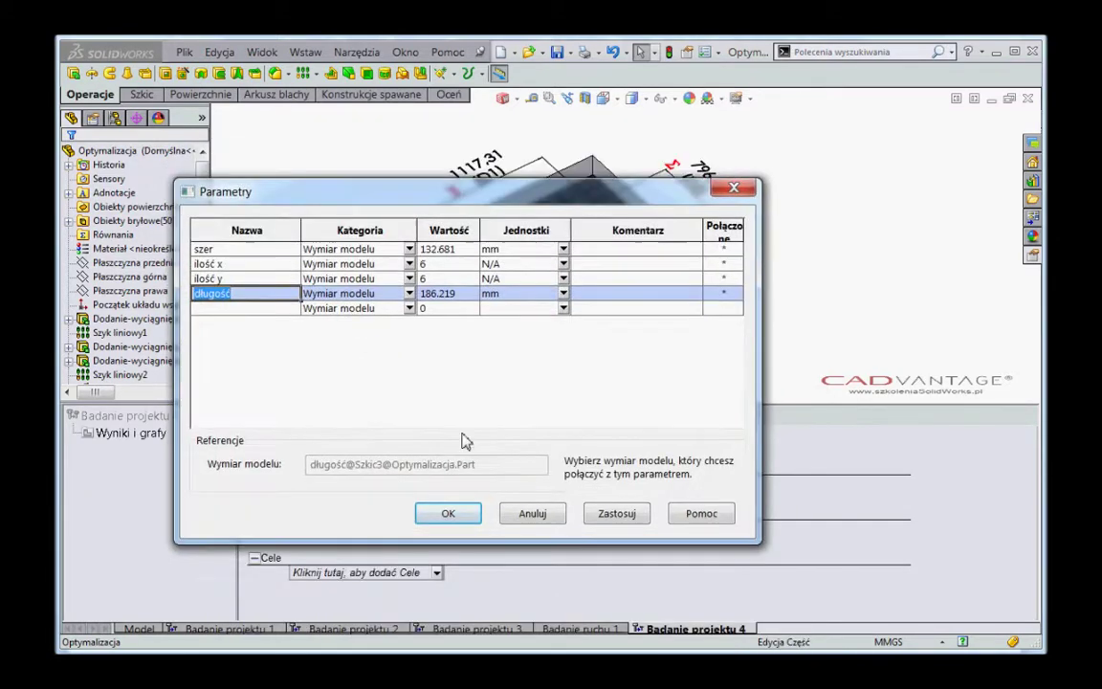
pyautogui.click(616, 512)
pyautogui.click(459, 514)
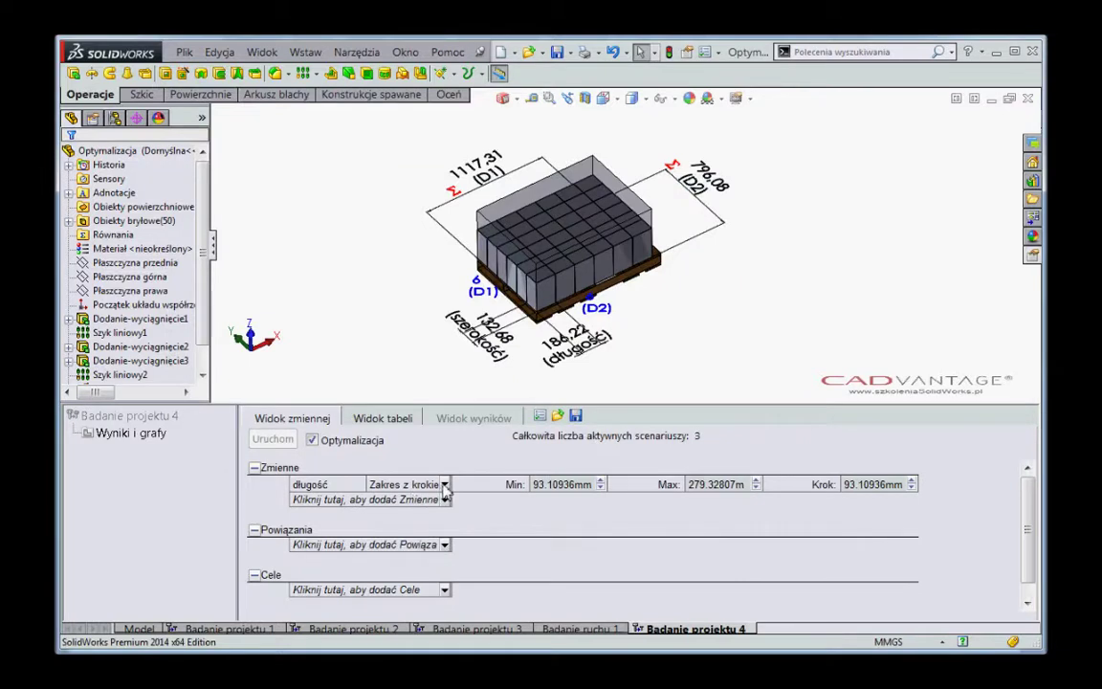
# Set the długość variable range to 100–300 mm
pyautogui.click(571, 487)
pyautogui.write('100')
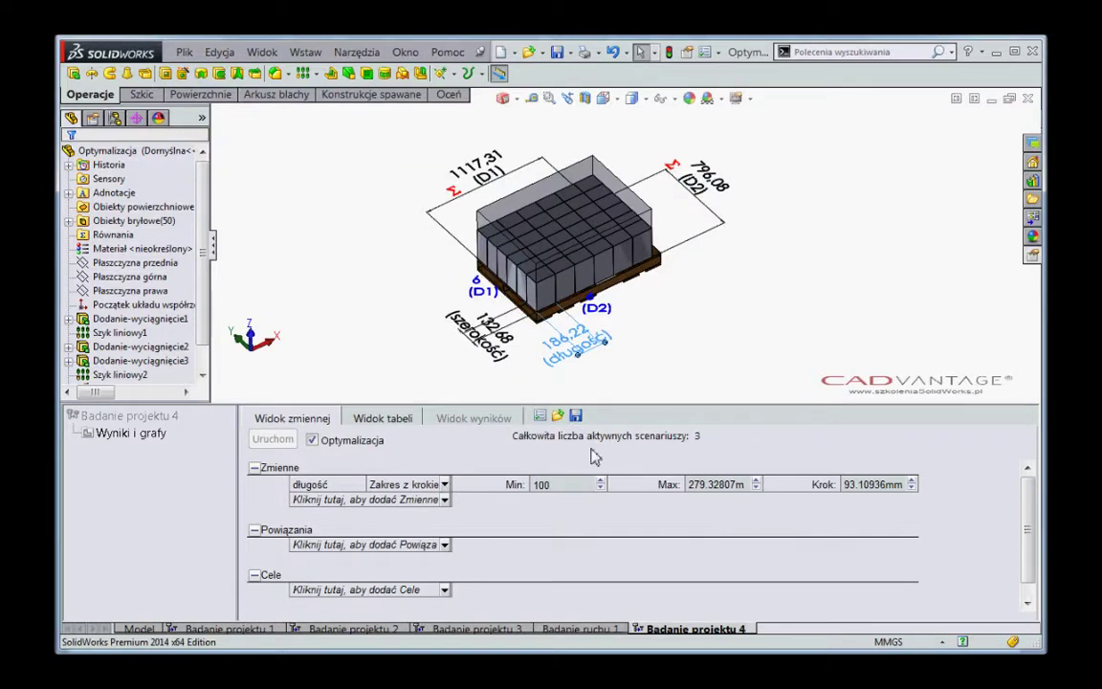
pyautogui.click(711, 484)
pyautogui.write('300')
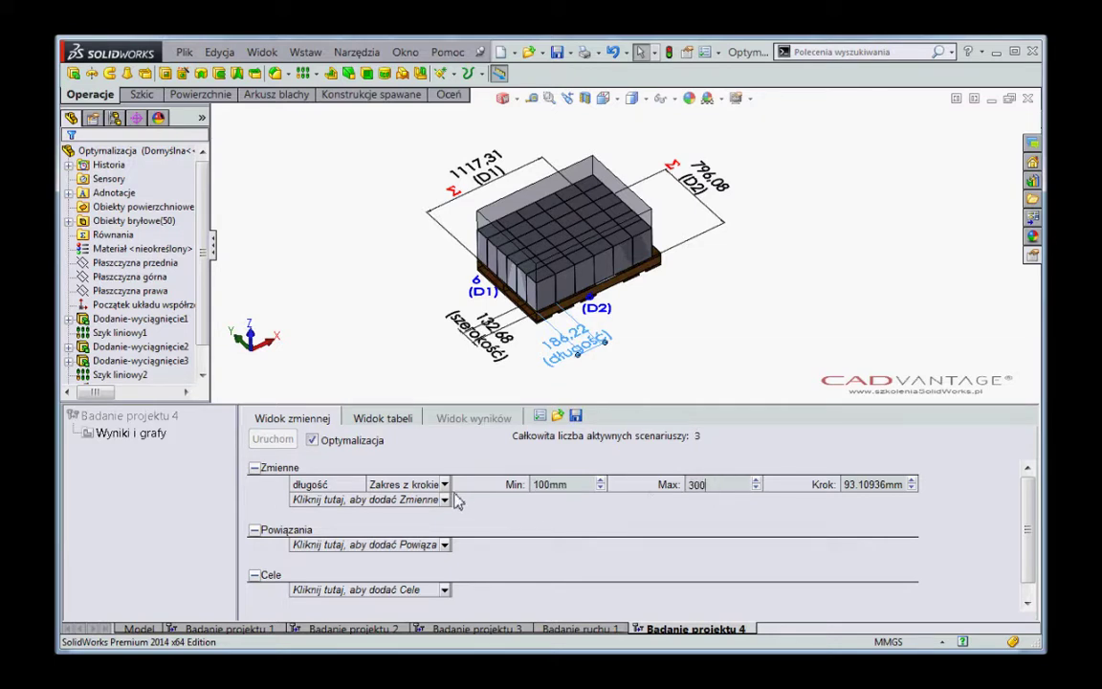
# Add szer as a second variable ranging 100–200 mm
pyautogui.click(444, 500)
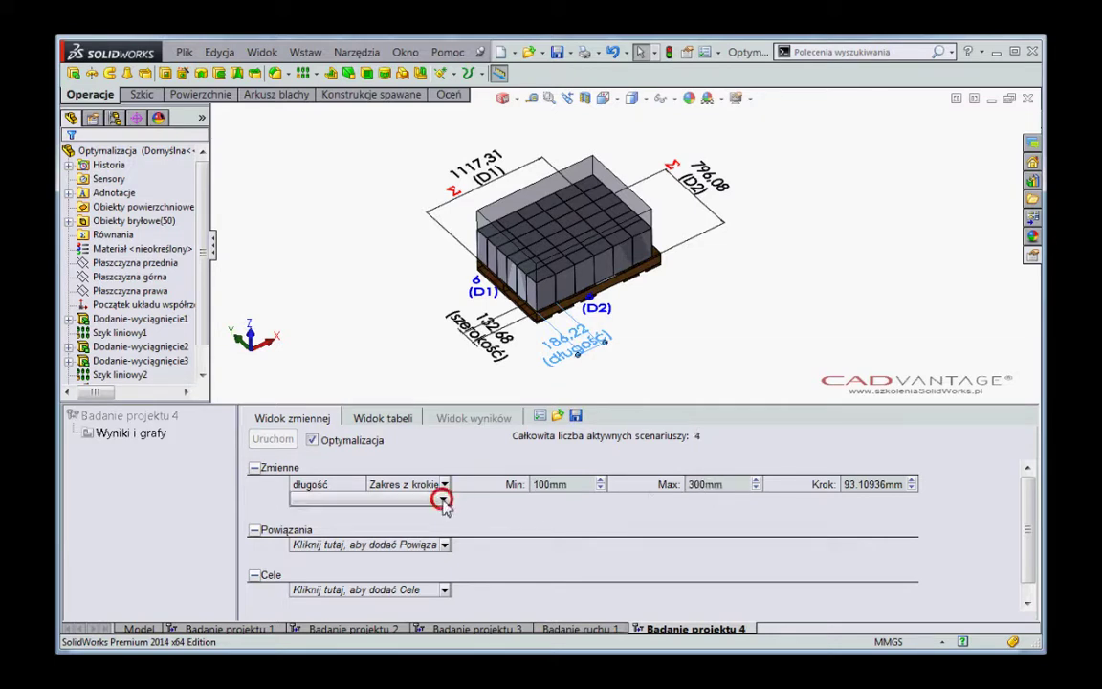
pyautogui.click(421, 564)
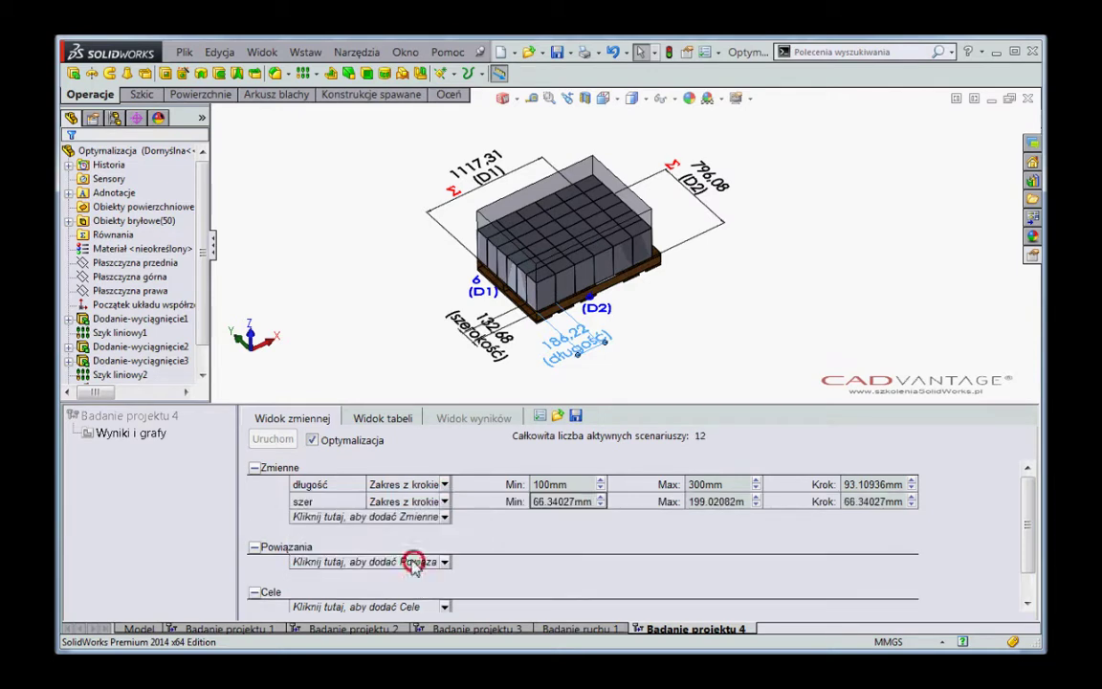
pyautogui.click(571, 502)
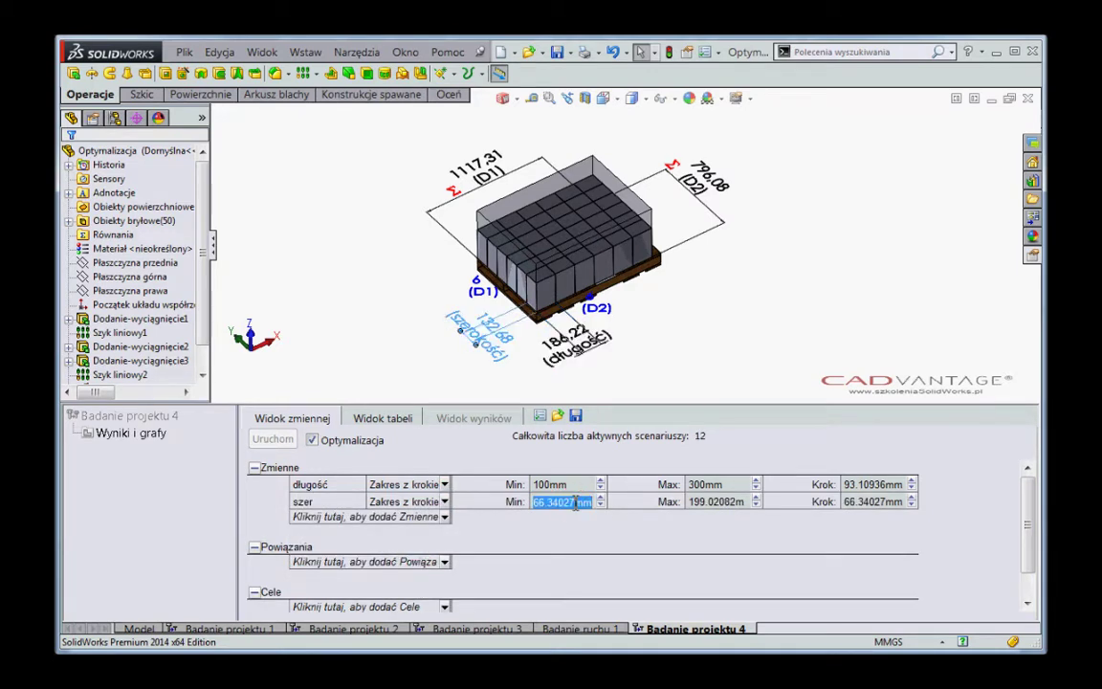
pyautogui.write('100')
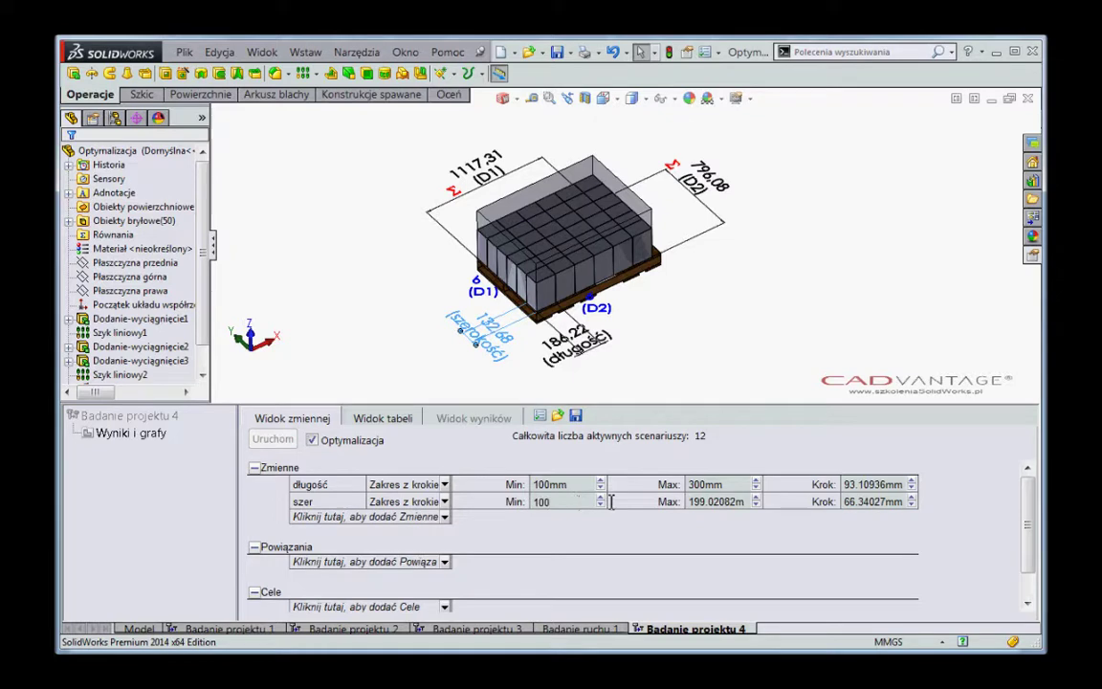
pyautogui.click(727, 502)
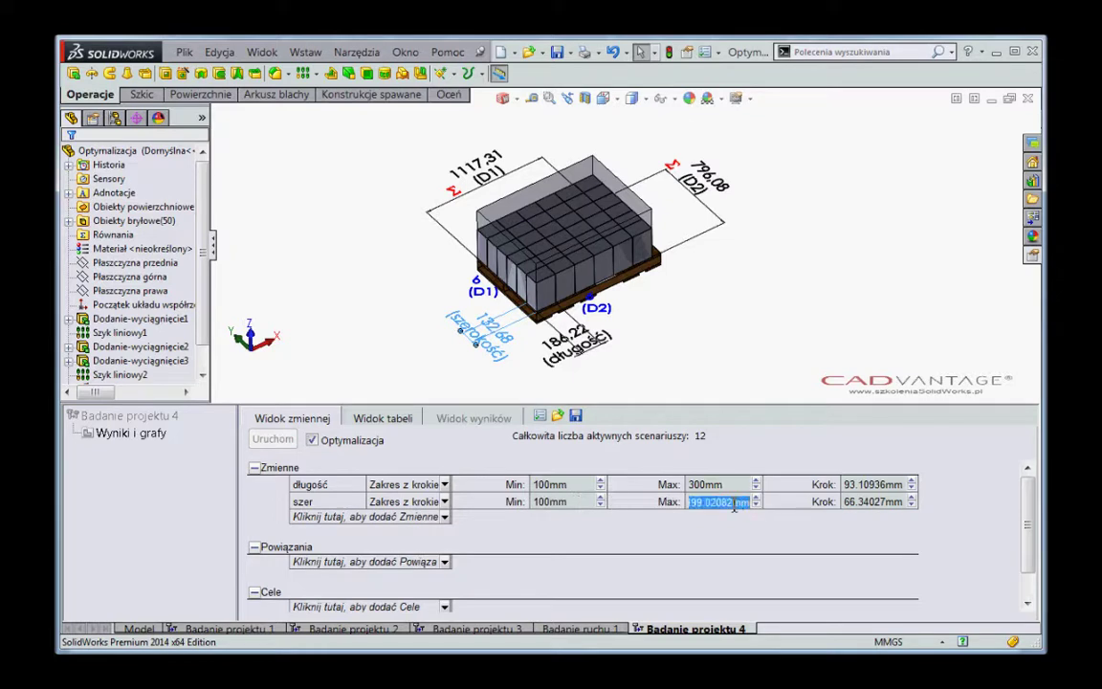
pyautogui.write('200')
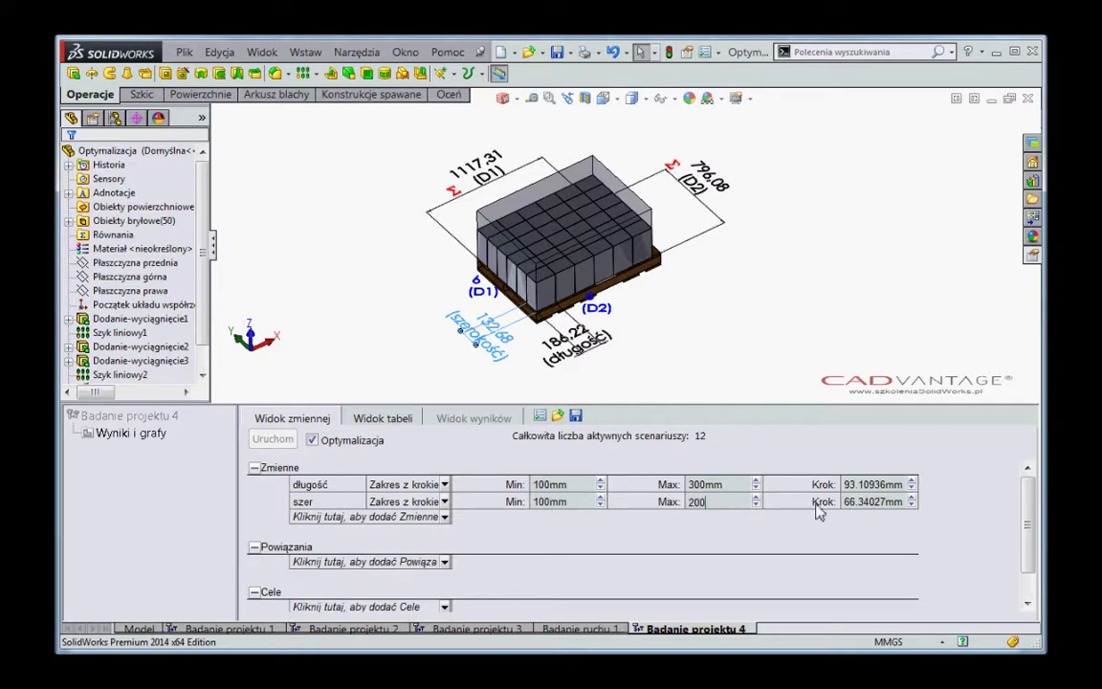
pyautogui.click(866, 504)
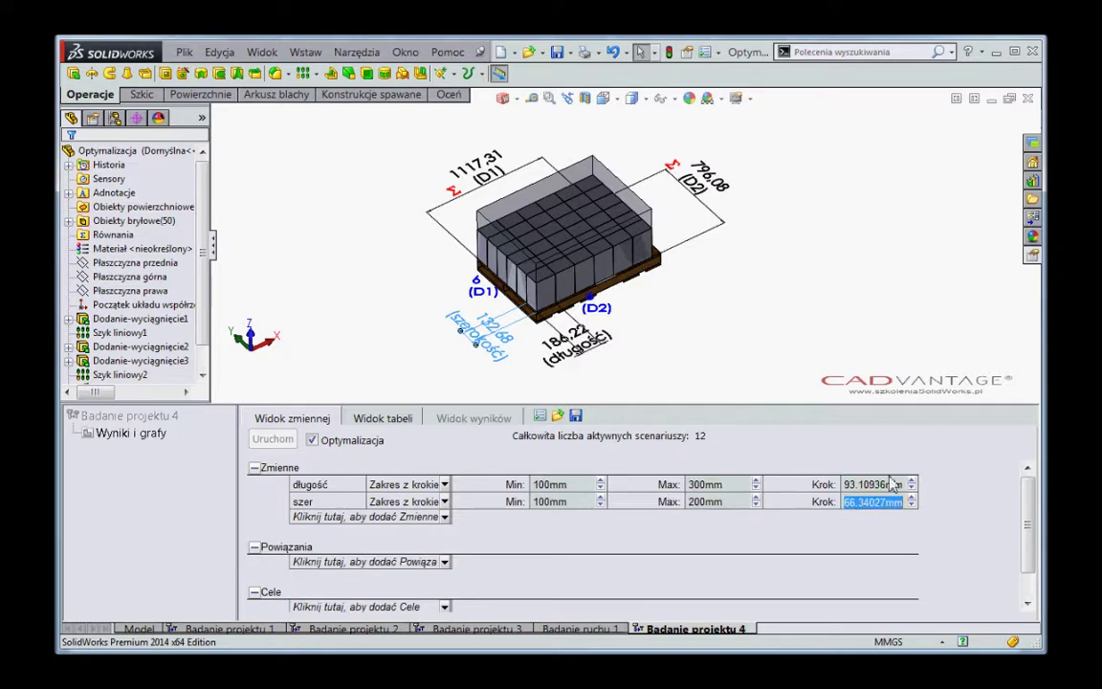
# Give both długość and szer a 50 mm step
pyautogui.click(892, 485)
pyautogui.write('50')
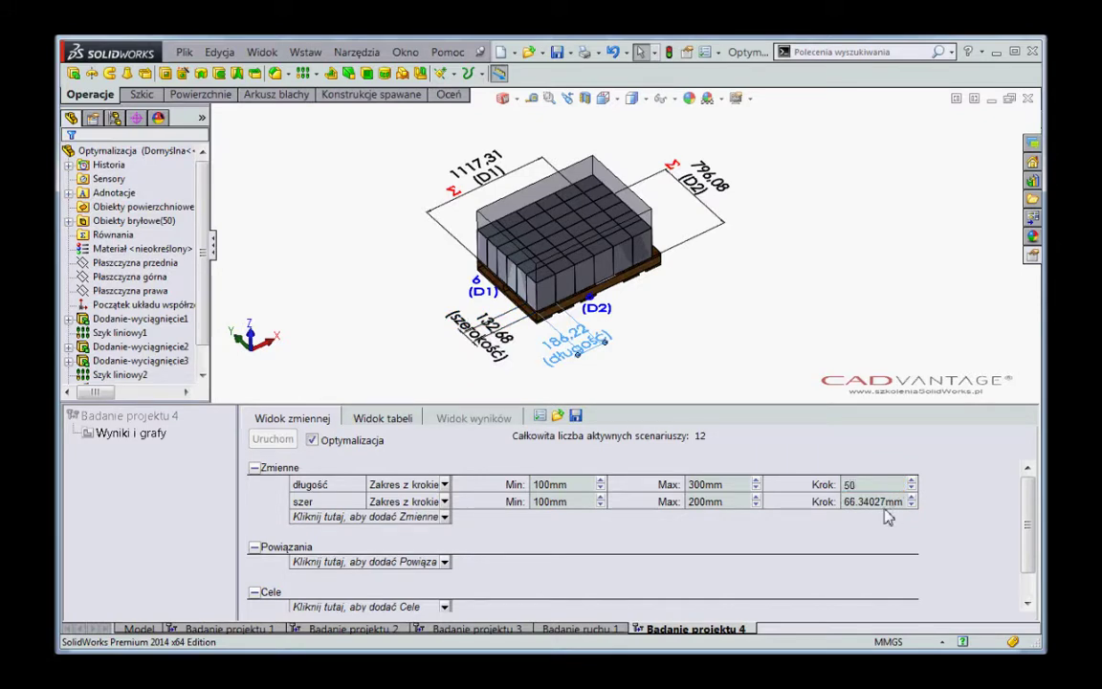
pyautogui.click(885, 503)
pyautogui.write('50')
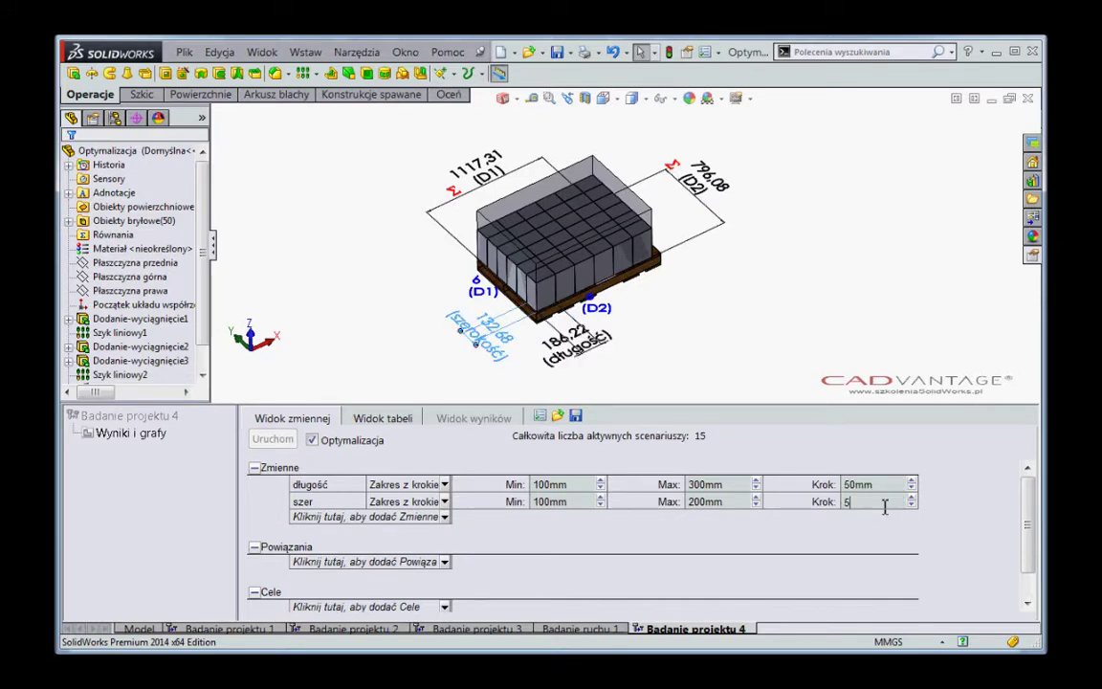
pyautogui.click(445, 518)
# Add ilość y as a variable with a step of 1
pyautogui.click(402, 553)
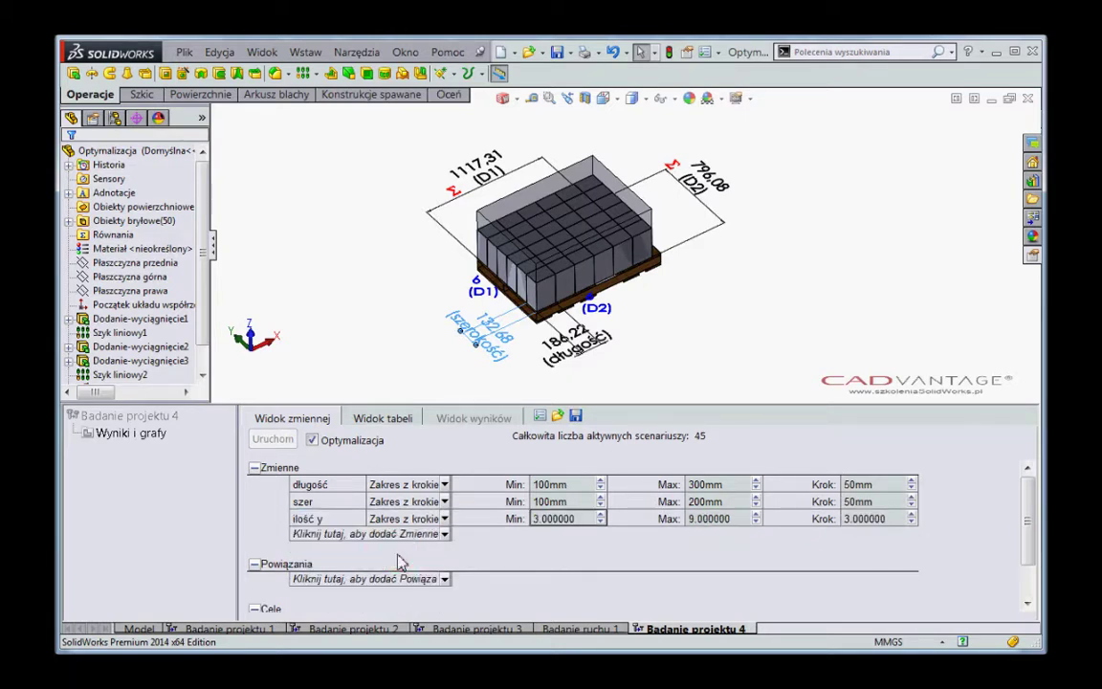
pyautogui.click(875, 520)
pyautogui.write('1')
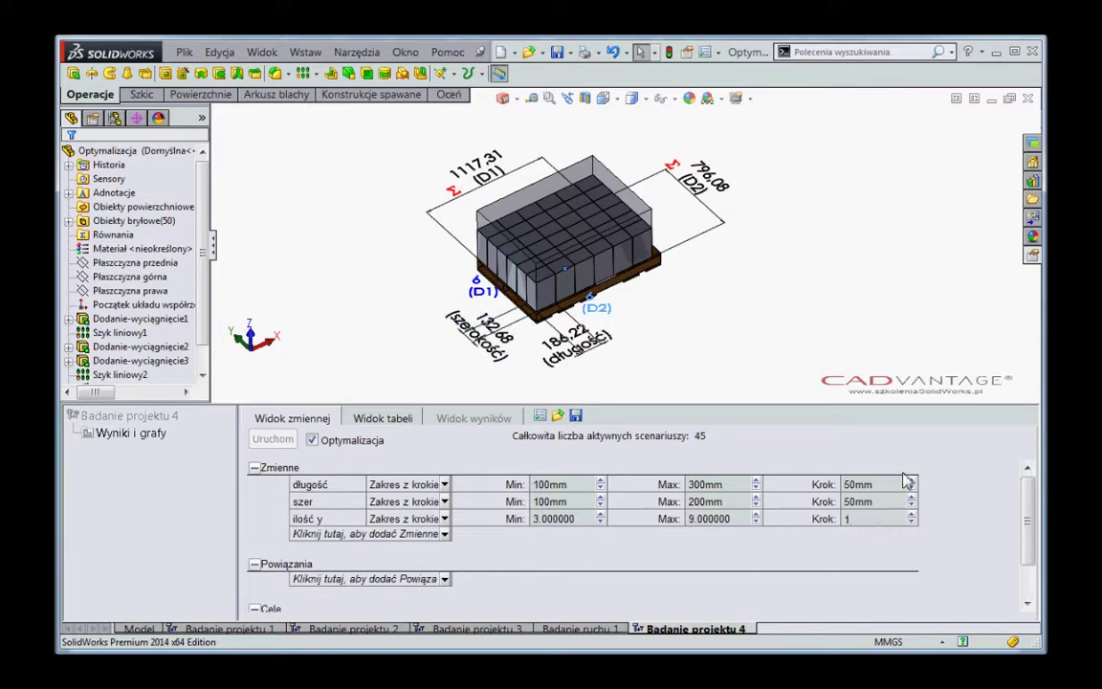
pyautogui.press('Return')
# Add ilość x as a variable with minimum 2 and step 1
pyautogui.click(445, 534)
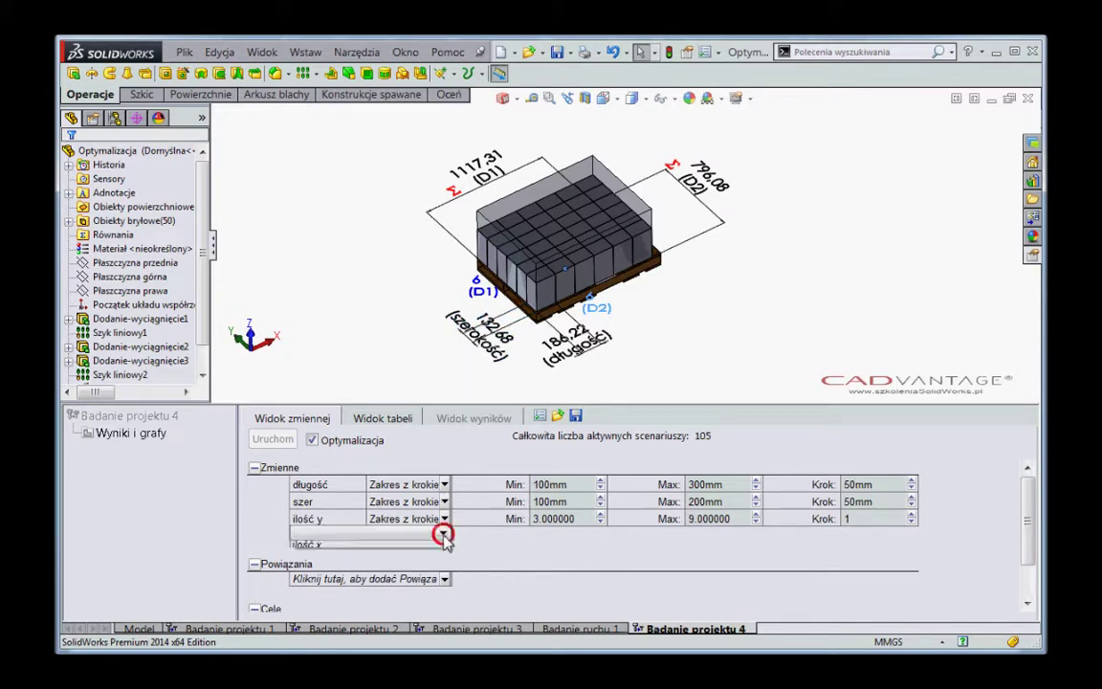
pyautogui.click(369, 573)
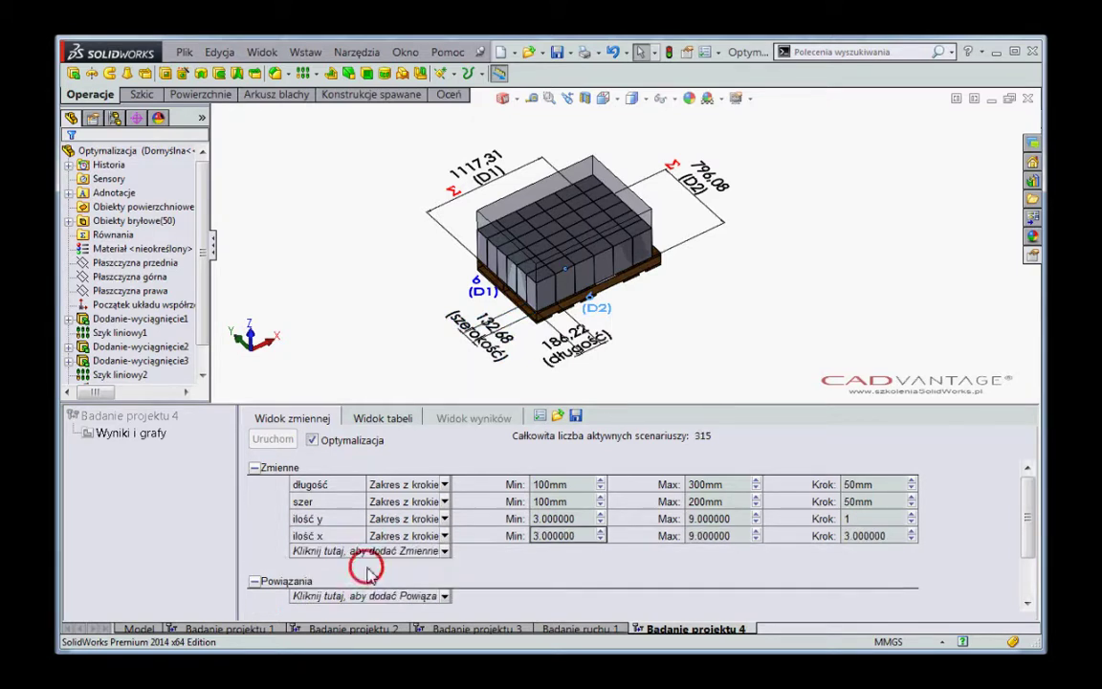
pyautogui.doubleClick(573, 538)
pyautogui.write('2')
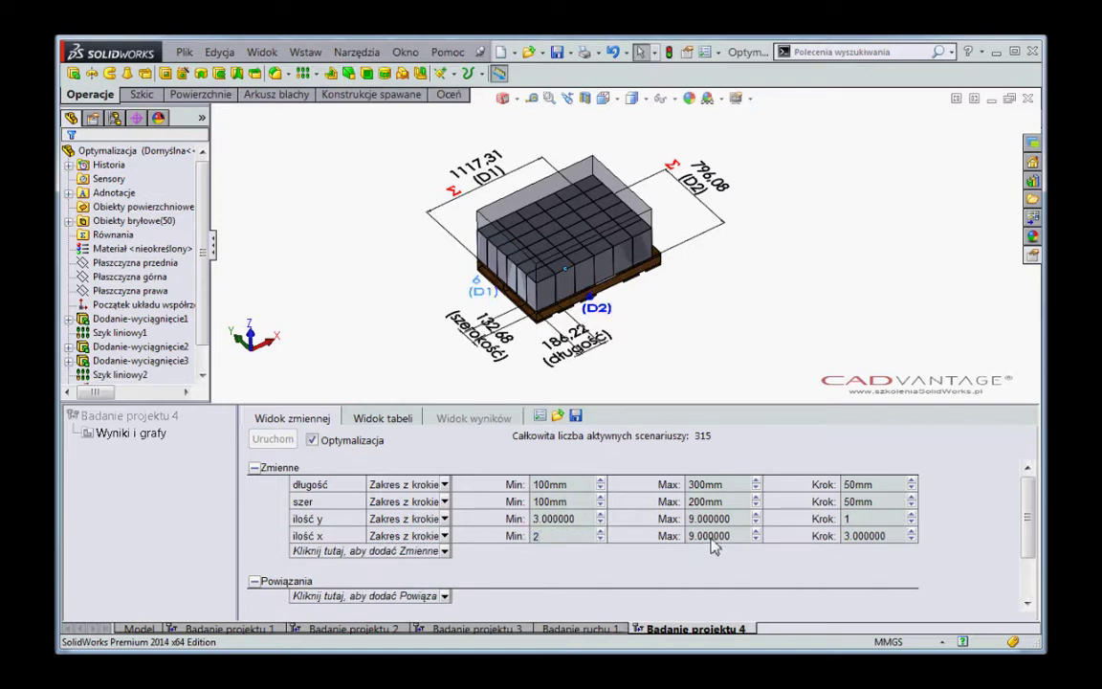
pyautogui.doubleClick(874, 536)
pyautogui.write('1')
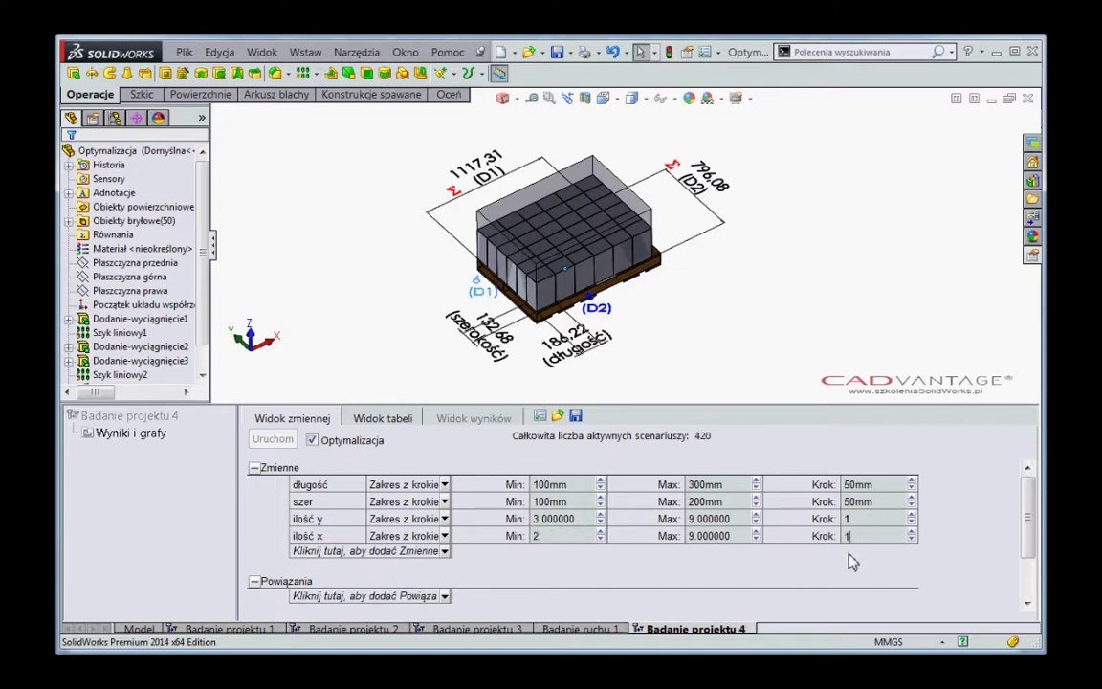
pyautogui.click(947, 553)
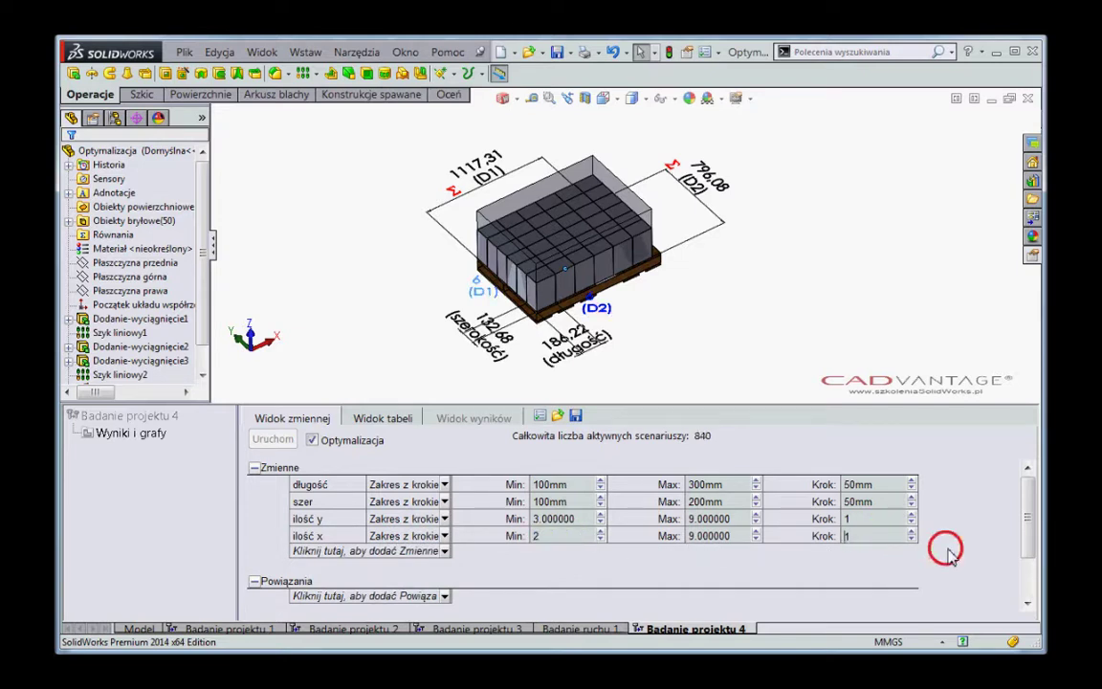
# Widen the długość and szer steps to 100 mm
pyautogui.doubleClick(856, 486)
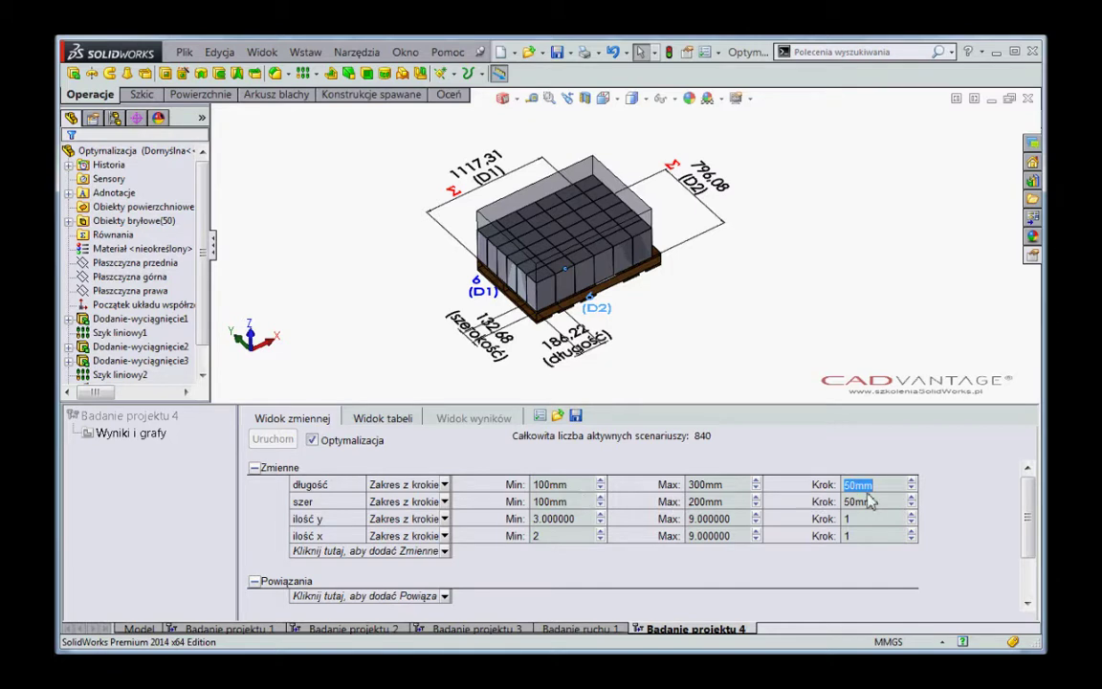
pyautogui.write('100')
pyautogui.press('Tab')
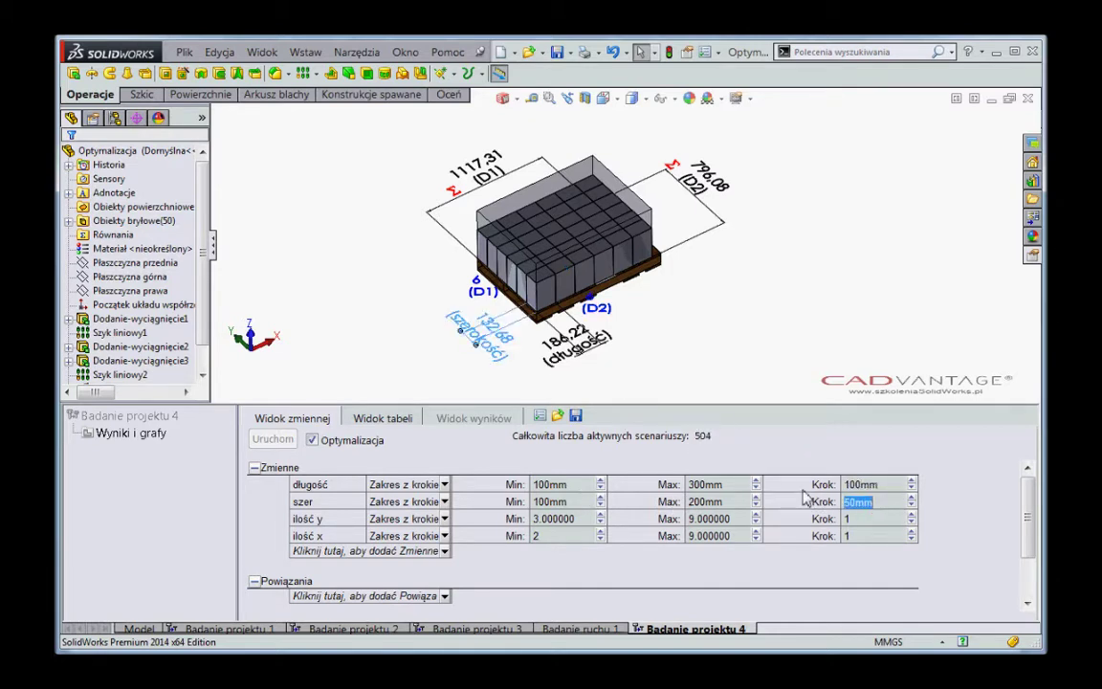
pyautogui.write('100')
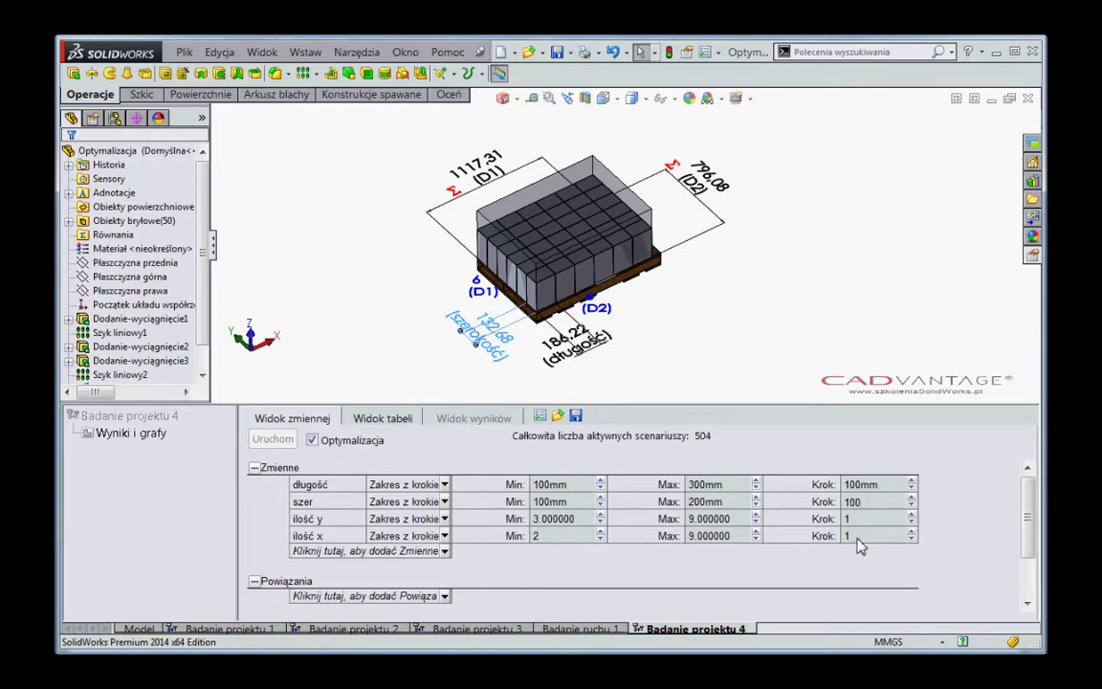
pyautogui.click(859, 536)
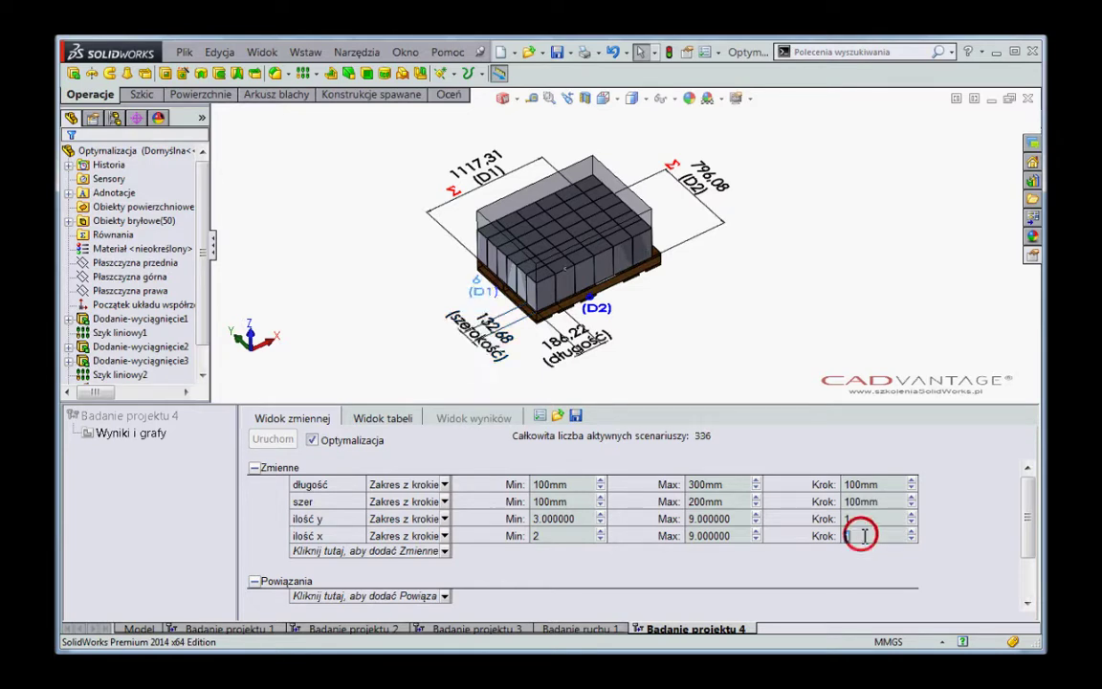
# Cap ilość y at 8 and ilość x at 6
pyautogui.click(710, 519)
pyautogui.write('8')
pyautogui.click(724, 537)
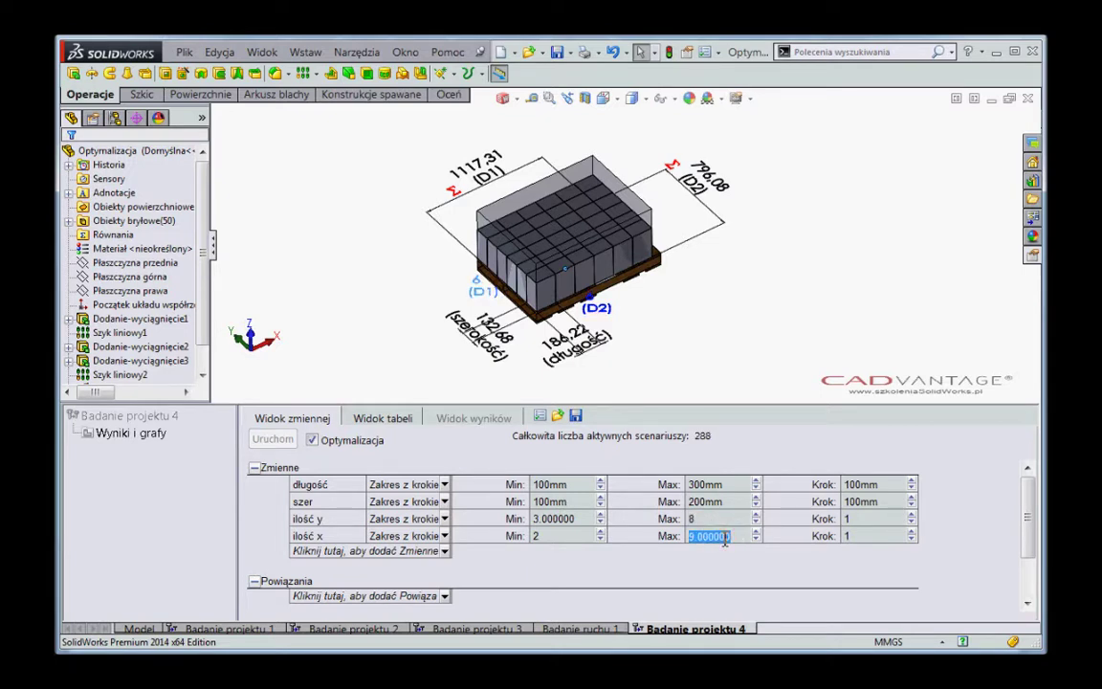
pyautogui.write('6')
pyautogui.click(729, 518)
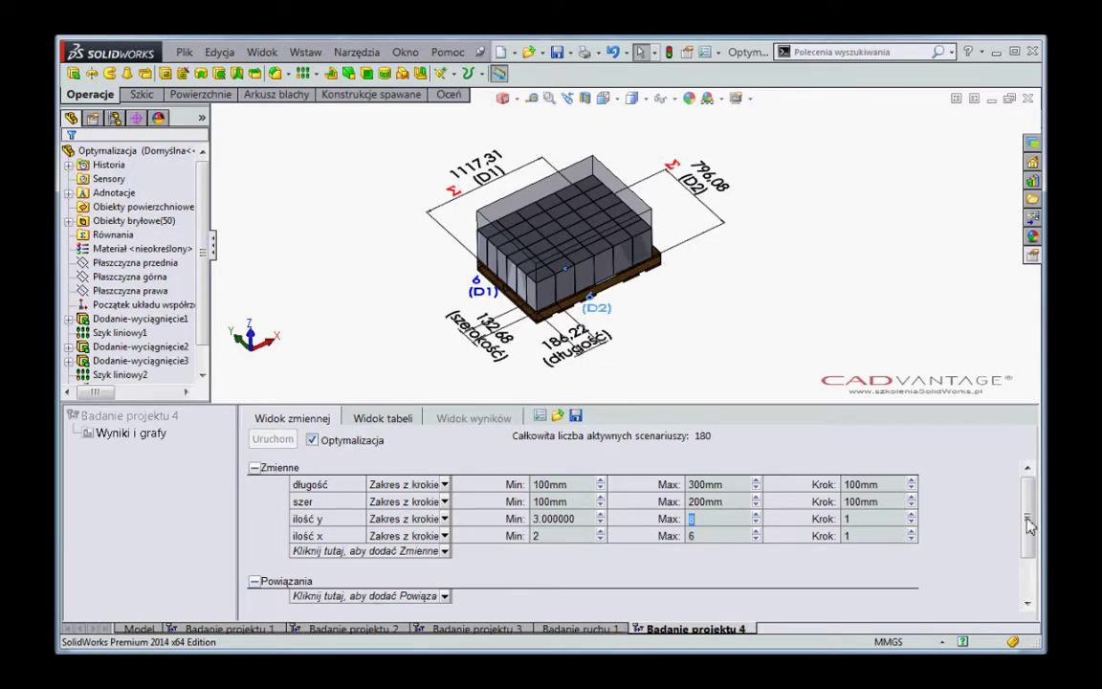
pyautogui.moveTo(1029, 517); pyautogui.dragTo(1031, 563)
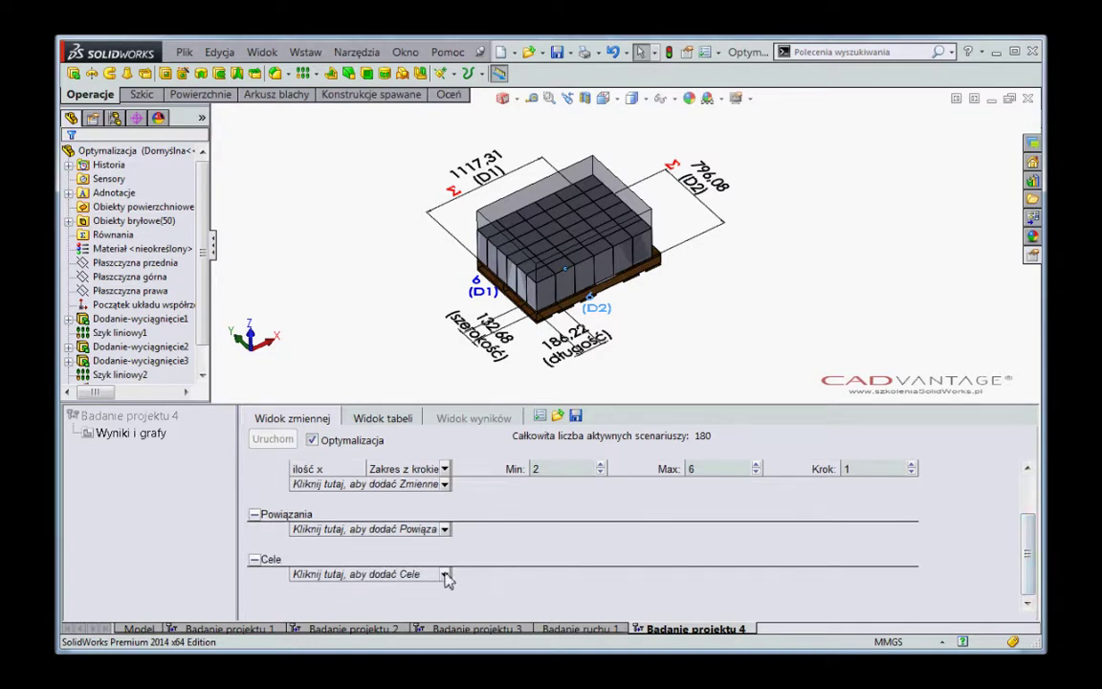
# Add a goal sensor on the D1 dimension that alerts when less than 1200
pyautogui.click(444, 574)
pyautogui.click(419, 590)
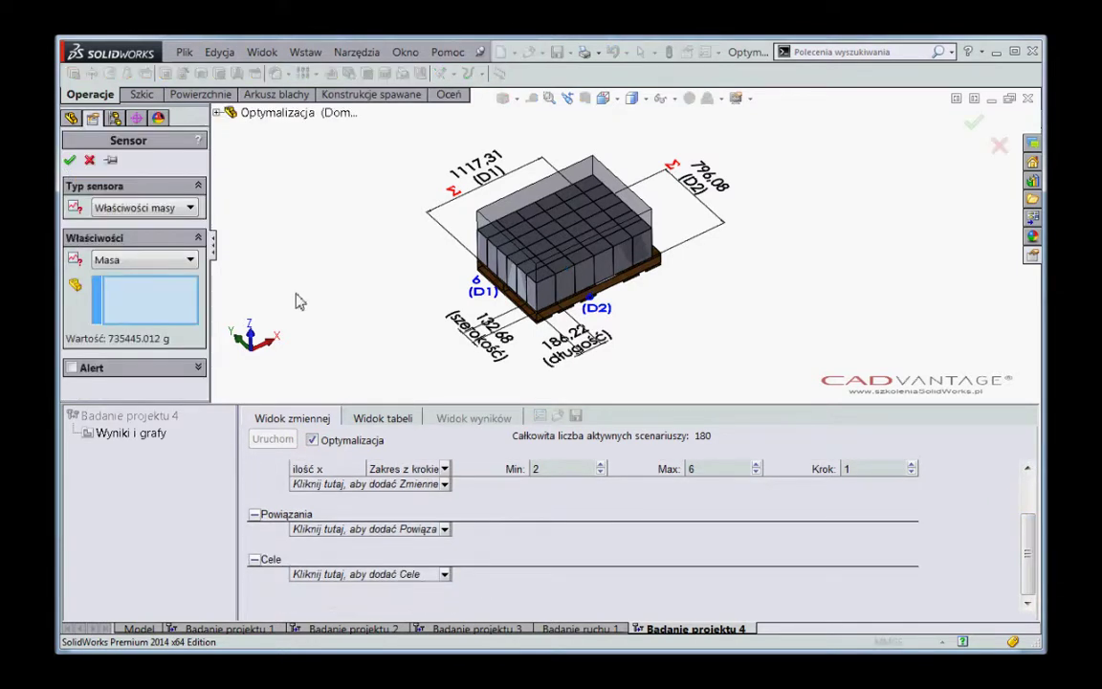
pyautogui.click(134, 208)
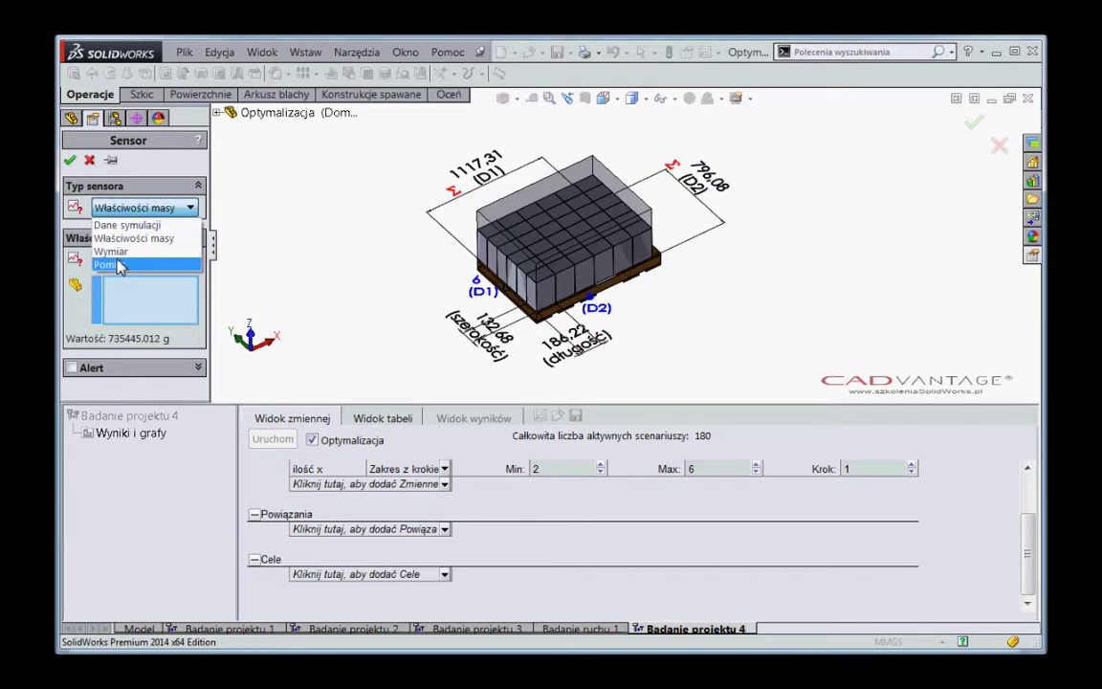
pyautogui.click(111, 252)
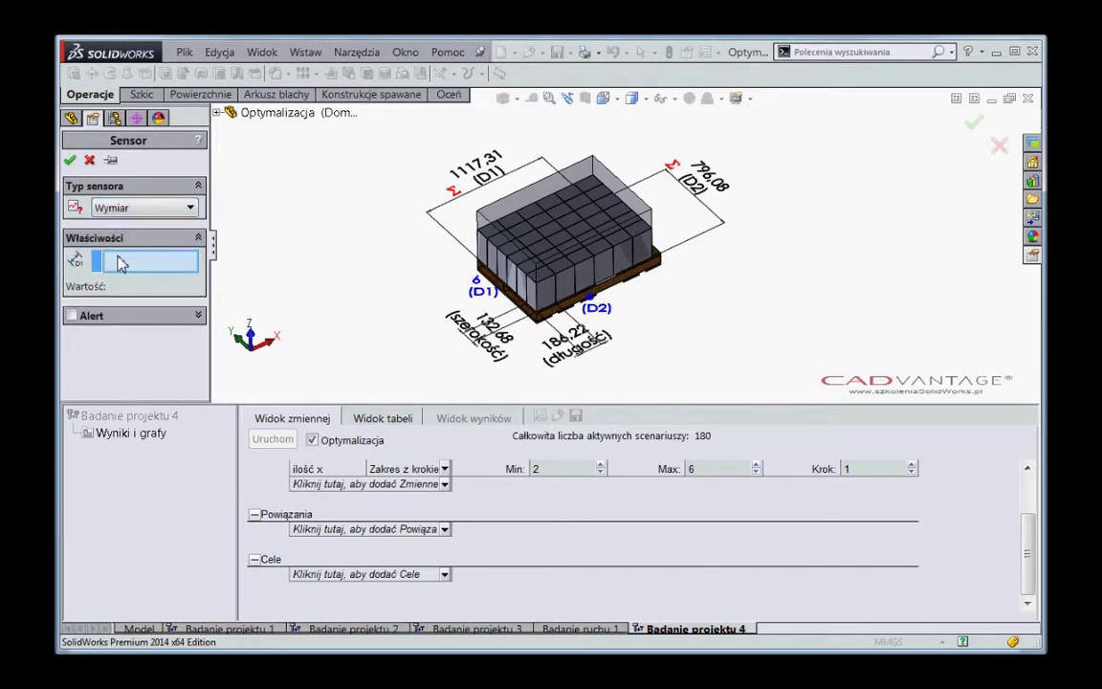
pyautogui.click(491, 182)
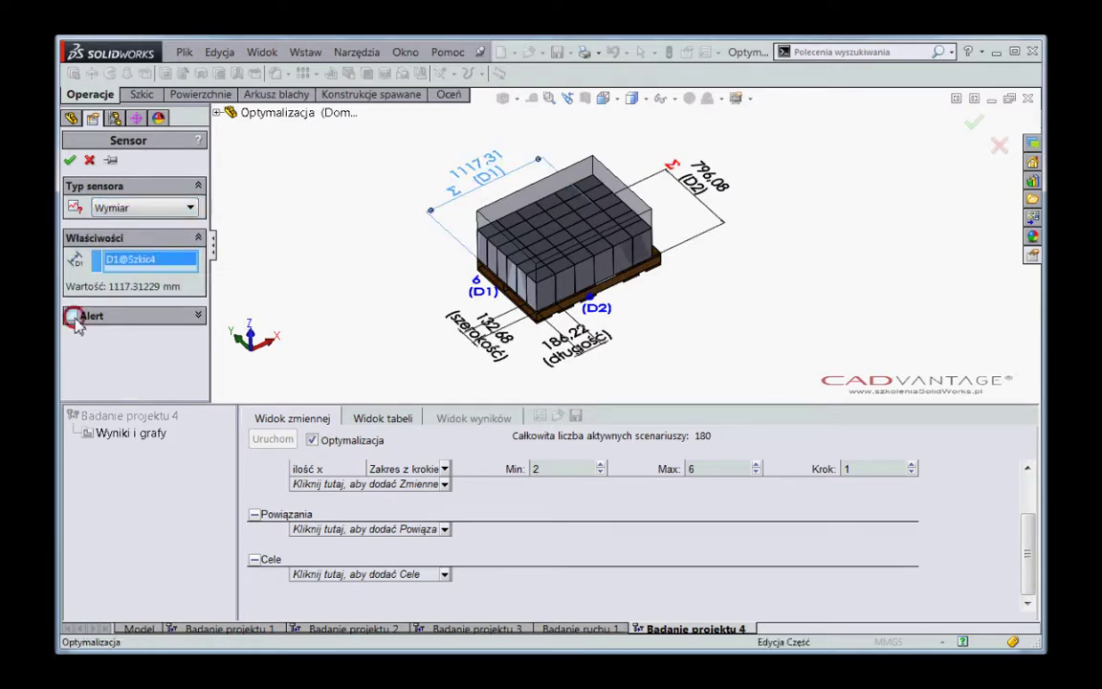
pyautogui.click(72, 315)
pyautogui.click(201, 352)
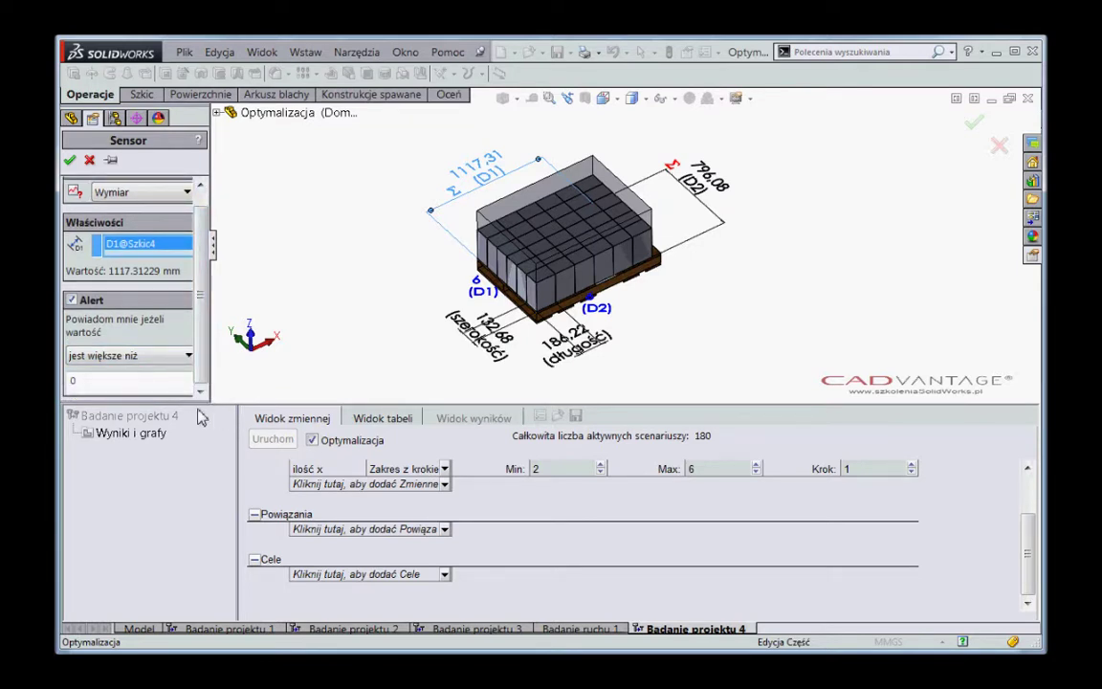
pyautogui.moveTo(193, 407); pyautogui.dragTo(194, 434)
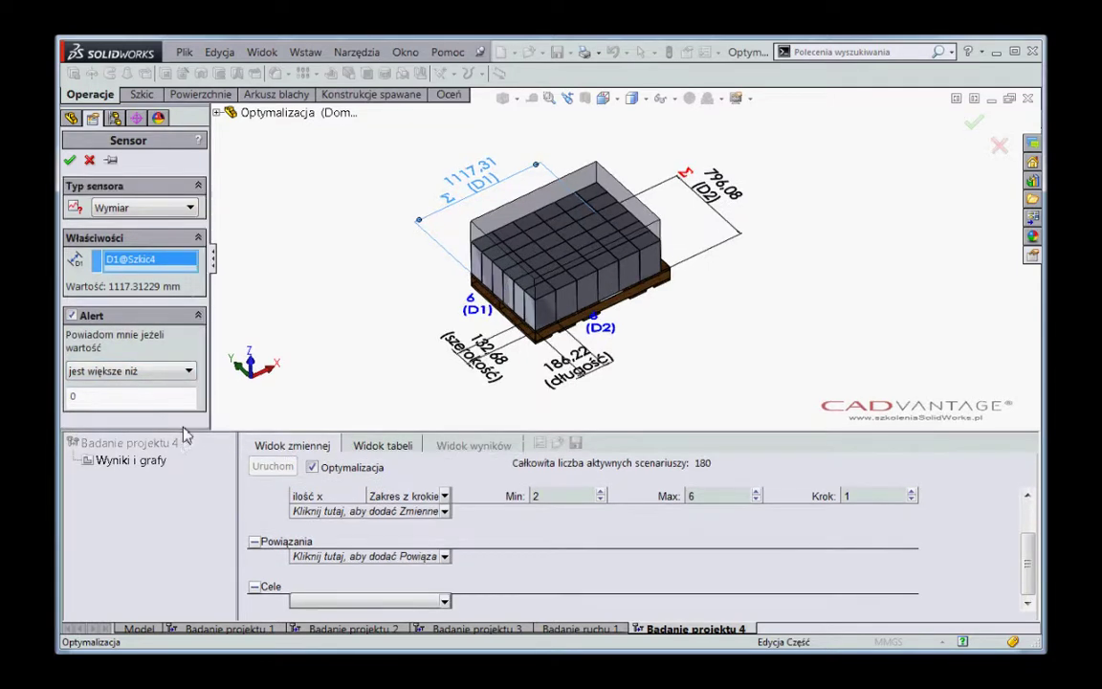
pyautogui.click(136, 374)
pyautogui.click(129, 403)
pyautogui.write('1200')
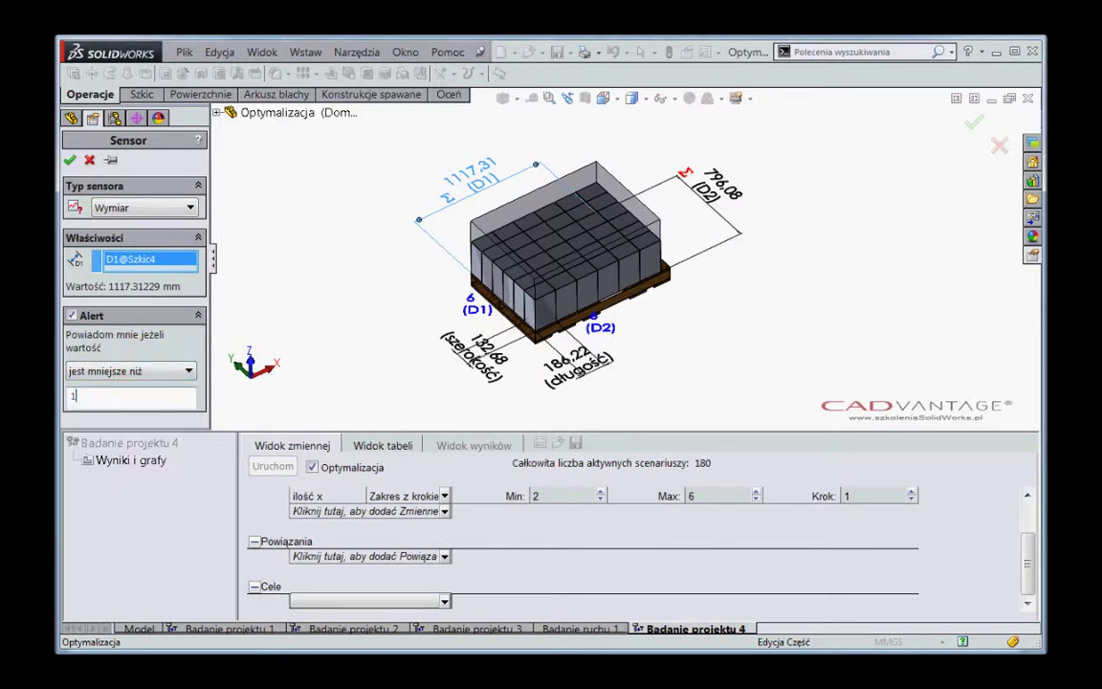
pyautogui.click(69, 160)
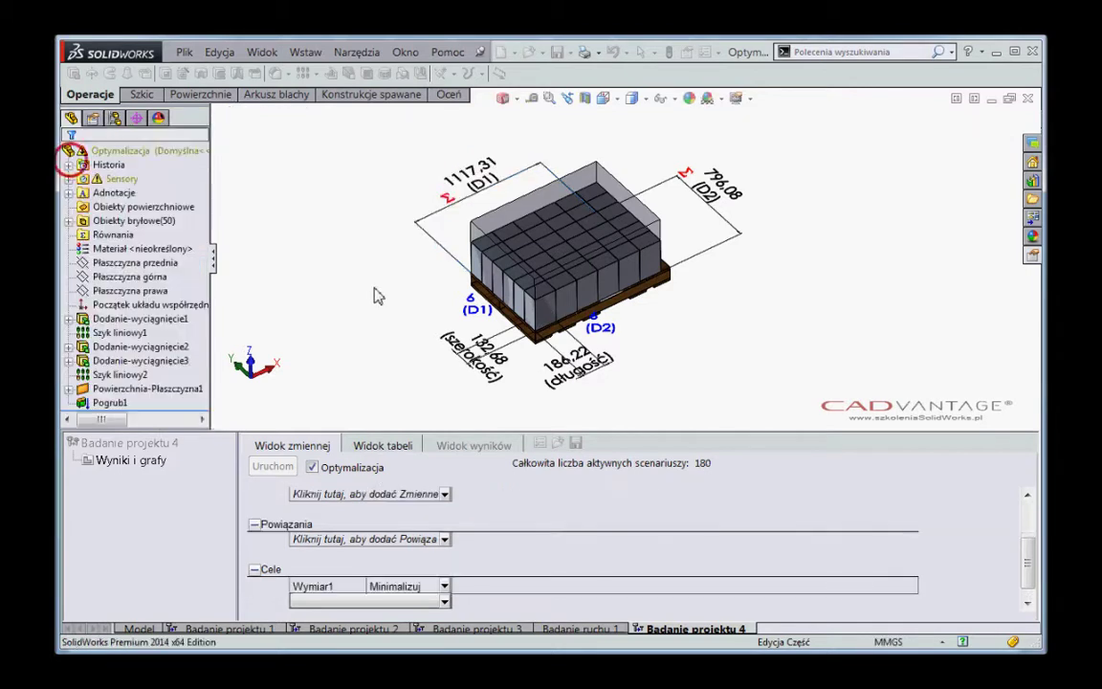
# Set the Wymiar1 goal to 'Jest dokładnie' 1117.3 mm
pyautogui.click(447, 586)
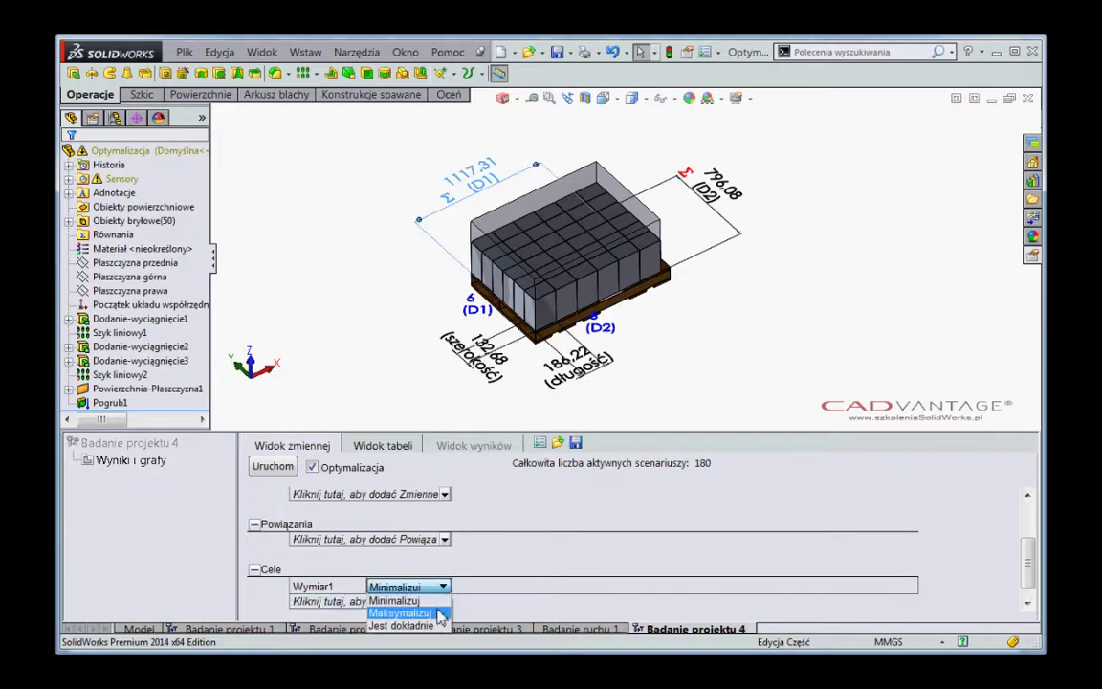
pyautogui.click(397, 623)
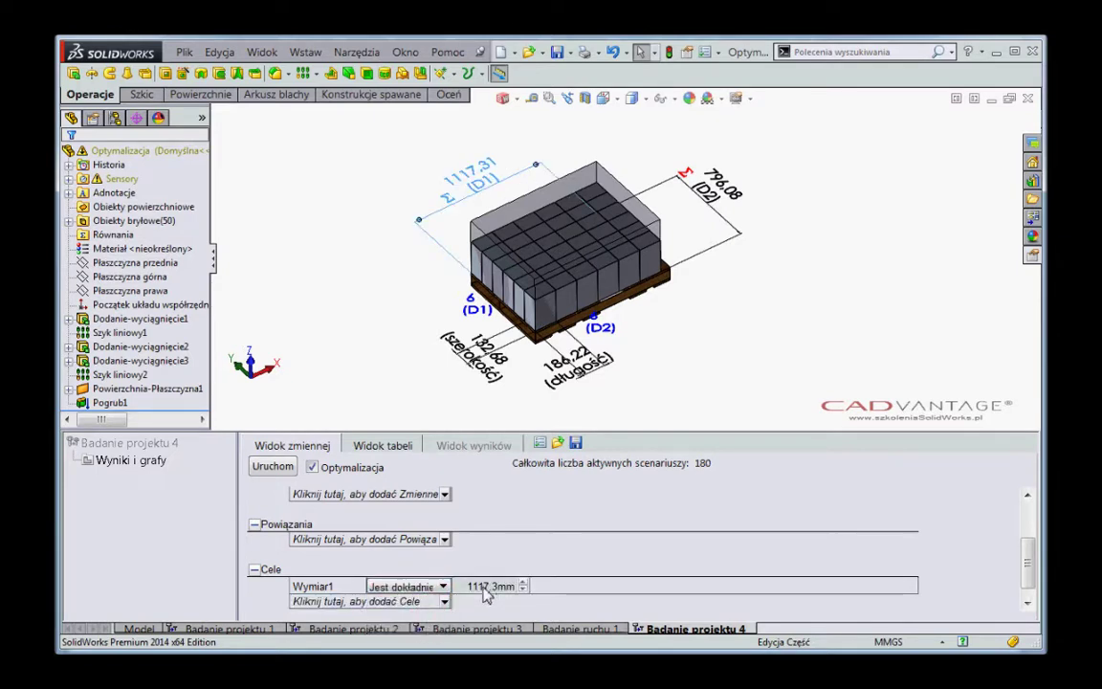
pyautogui.click(486, 589)
pyautogui.click(443, 603)
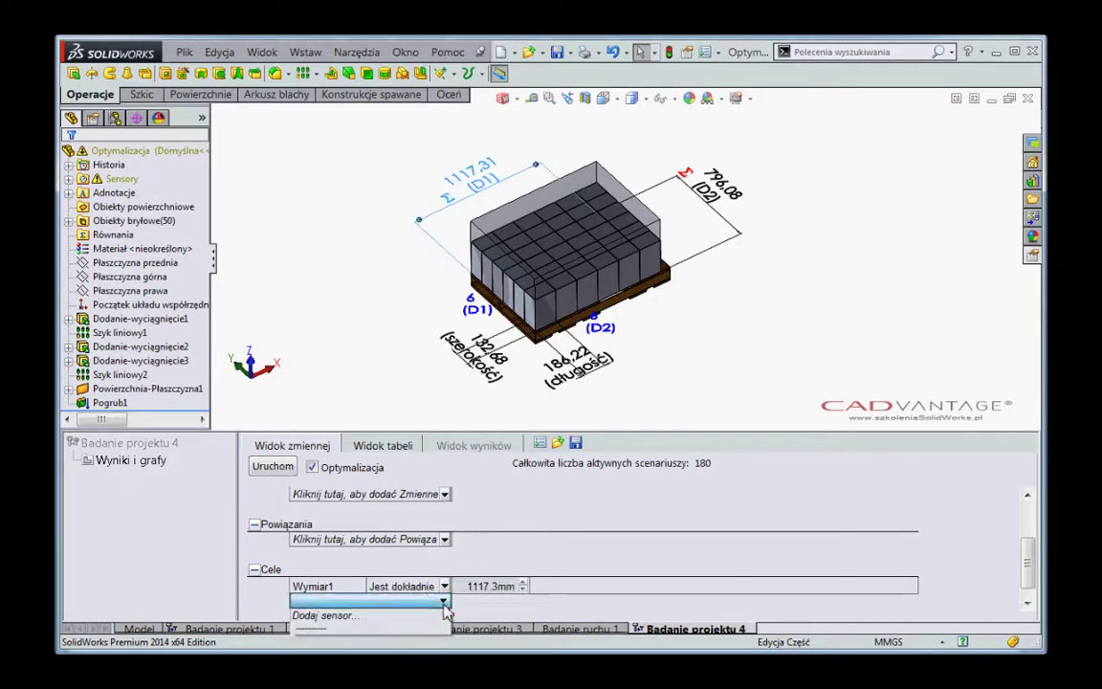
# Set up a dimension sensor on the 796.08 D2 dimension alerting when less than 800
pyautogui.click(443, 616)
pyautogui.click(168, 205)
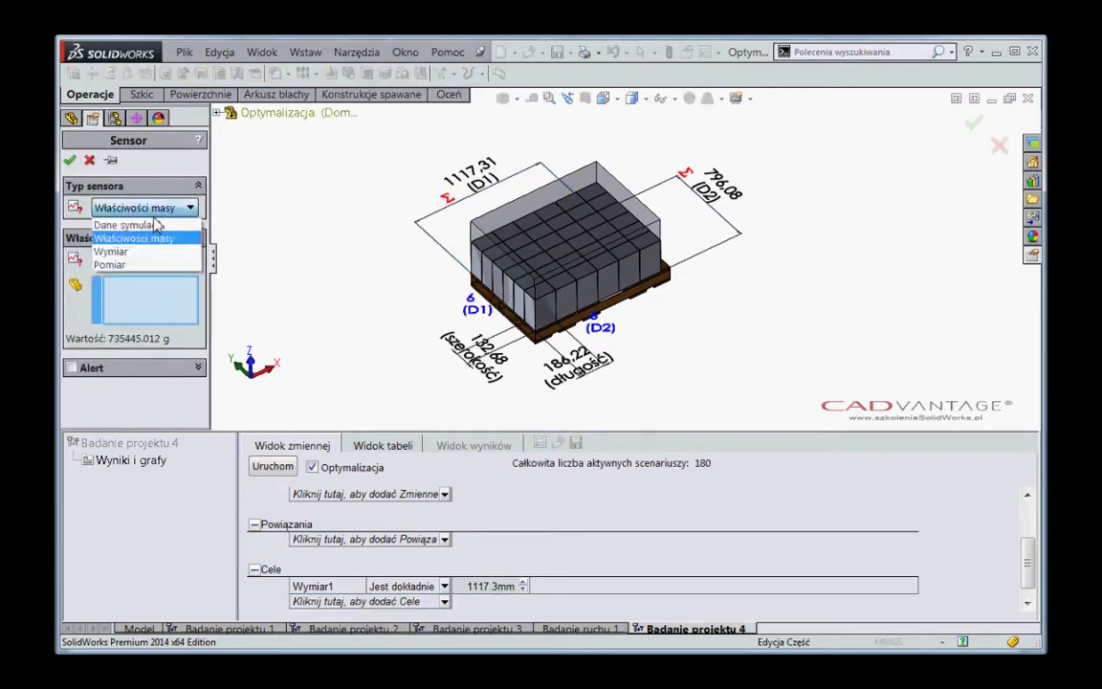
pyautogui.click(137, 262)
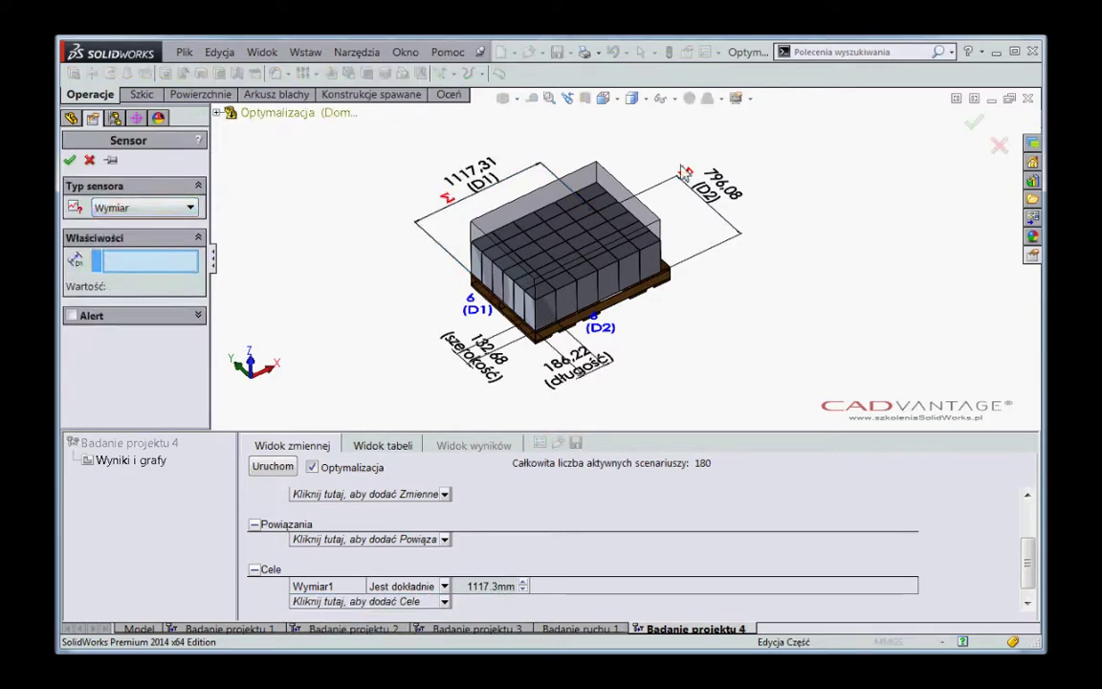
pyautogui.click(713, 184)
pyautogui.click(100, 313)
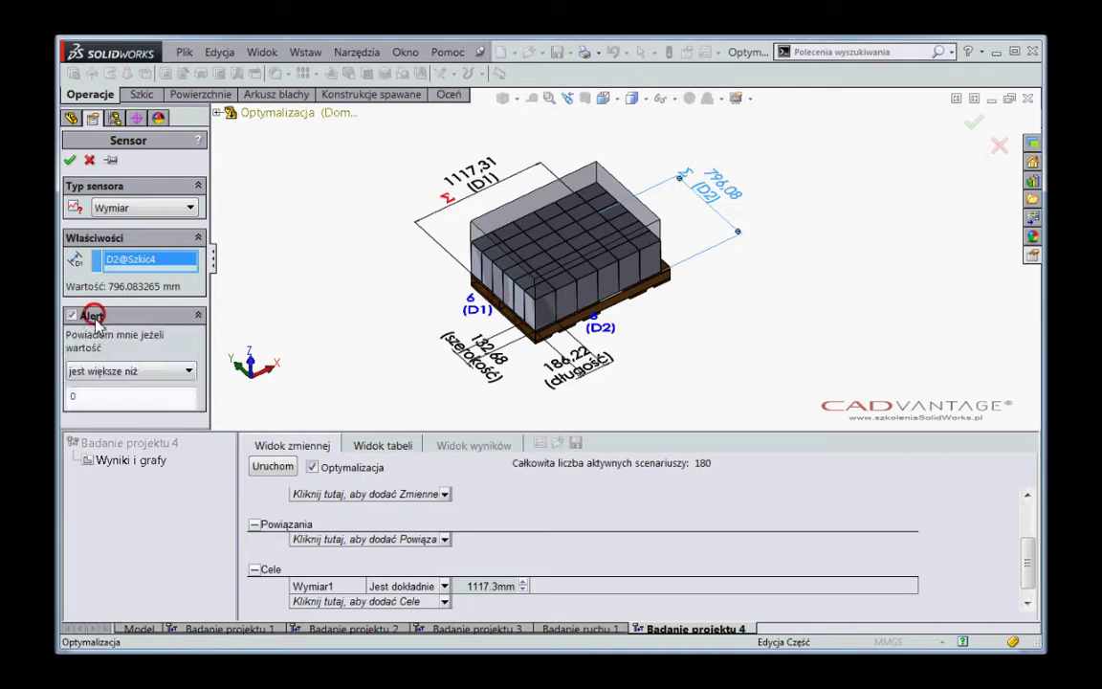
pyautogui.click(145, 371)
pyautogui.click(141, 401)
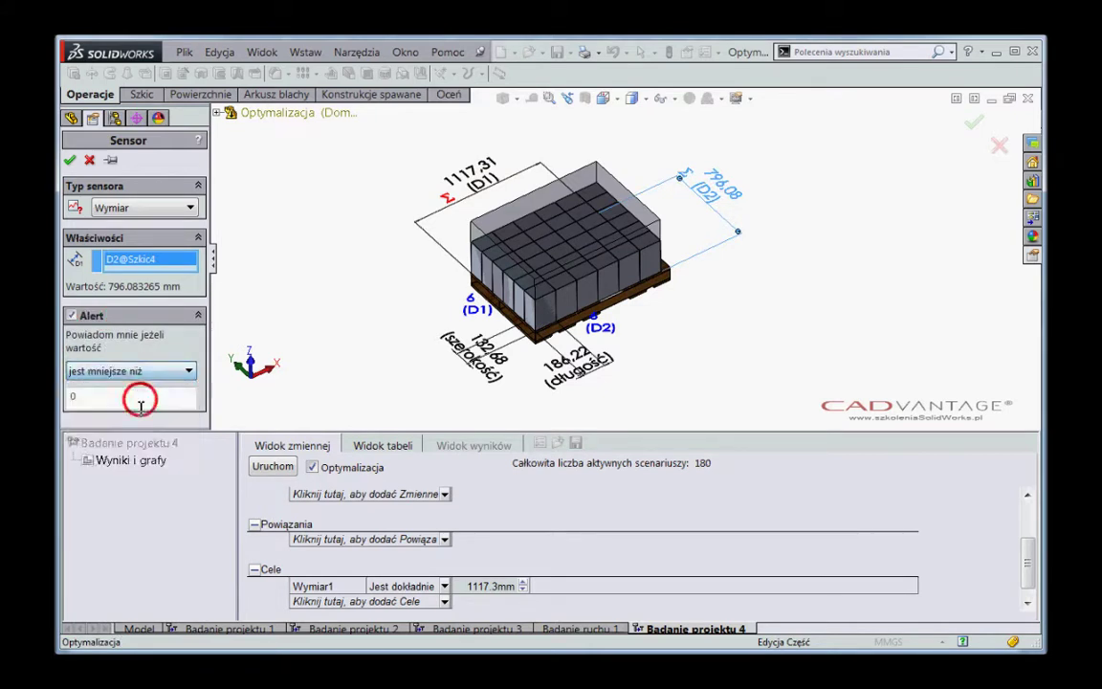
pyautogui.doubleClick(134, 401)
pyautogui.write('800')
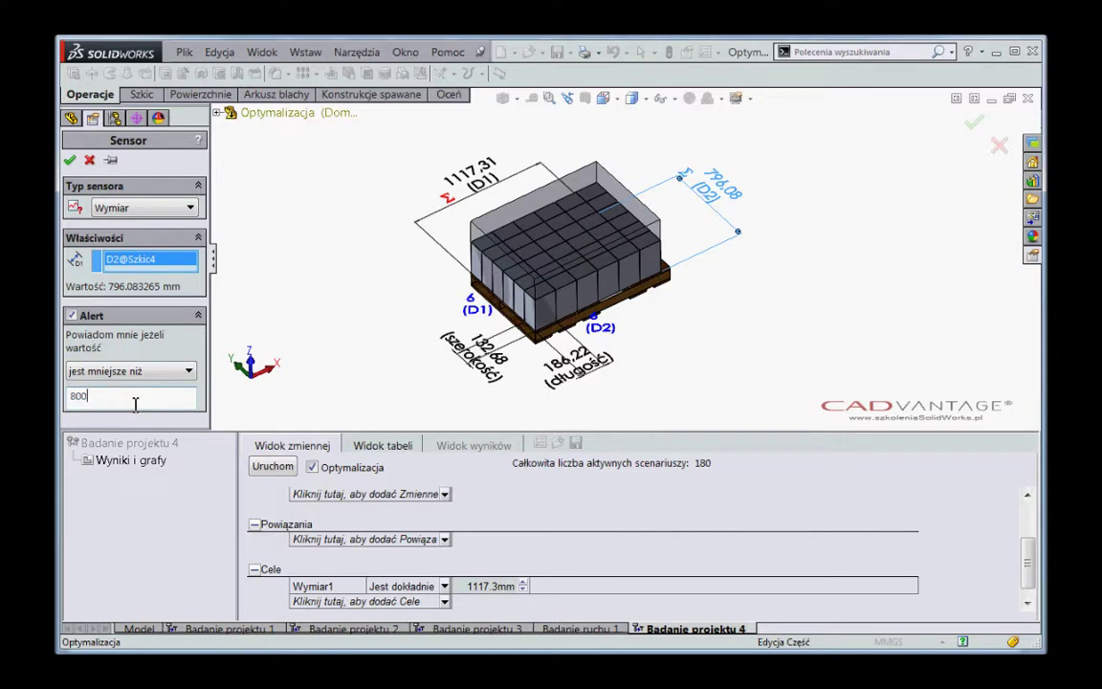
# Add the D2 sensor as goal Wymiar2 set to 'Jest dokładnie'
pyautogui.click(72, 162)
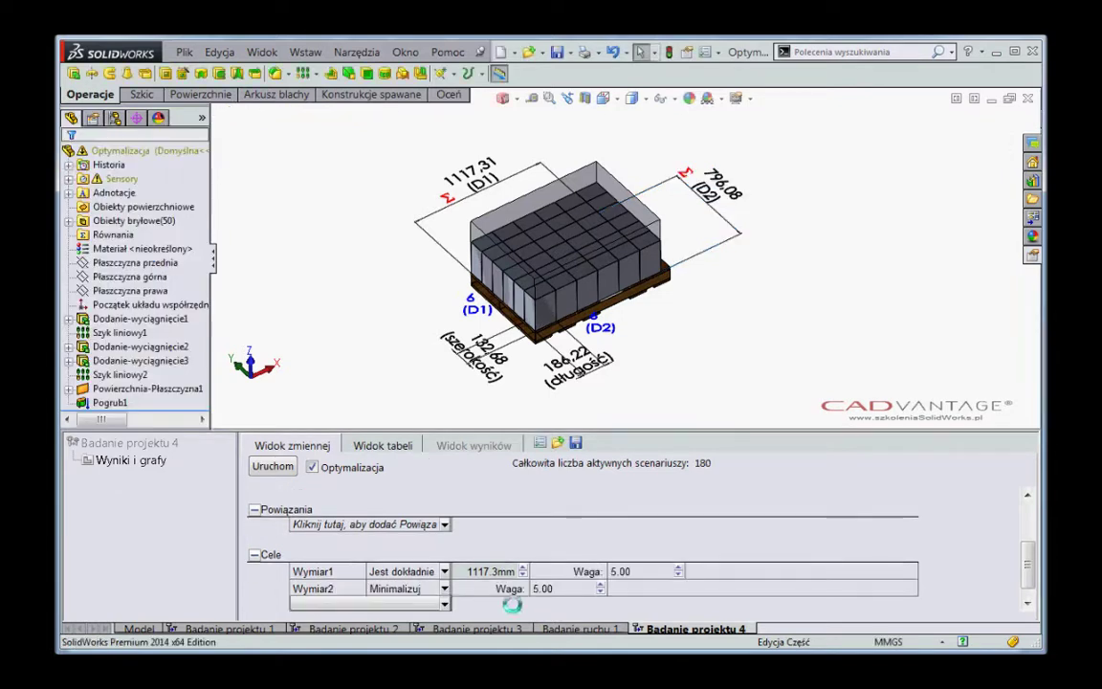
pyautogui.click(444, 588)
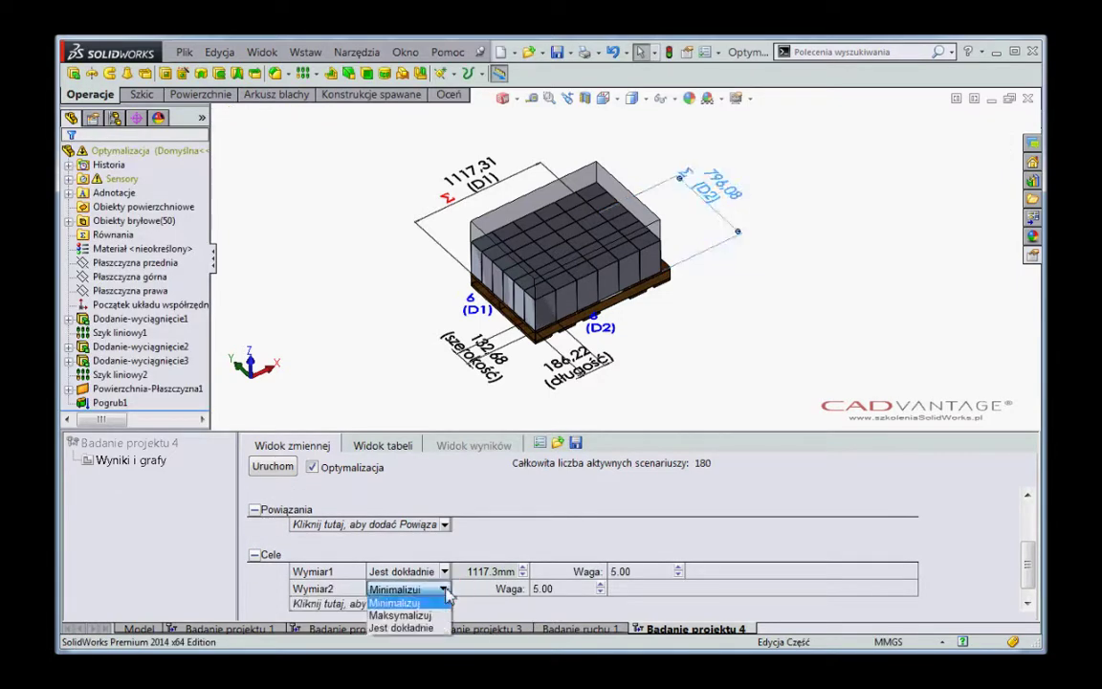
pyautogui.click(402, 626)
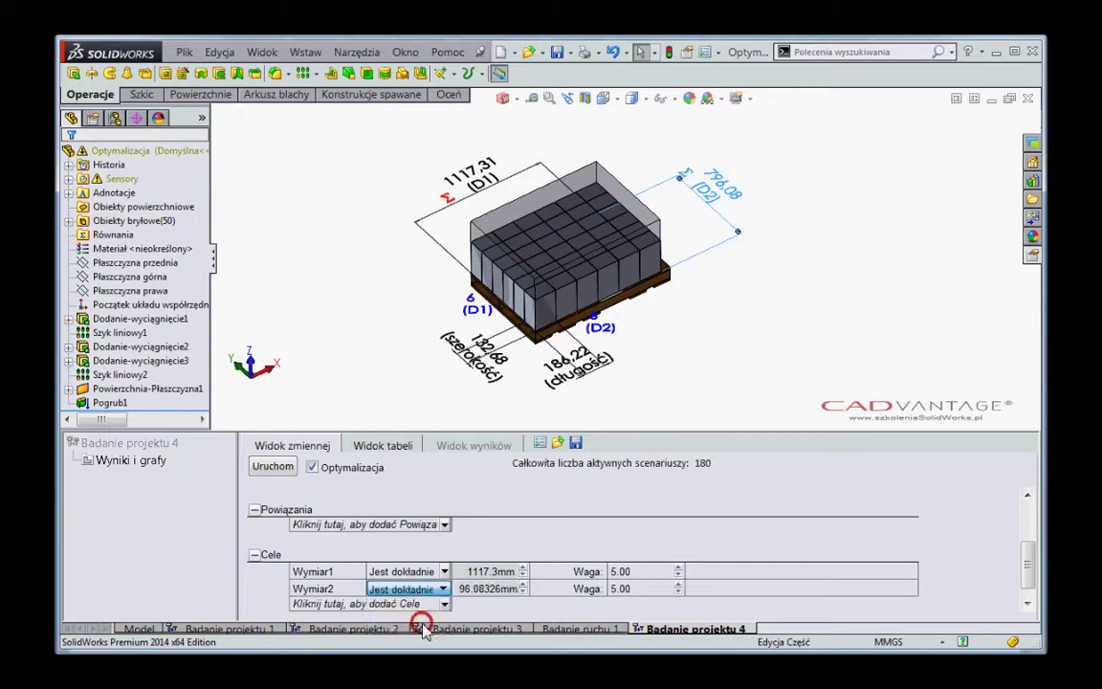
pyautogui.click(689, 524)
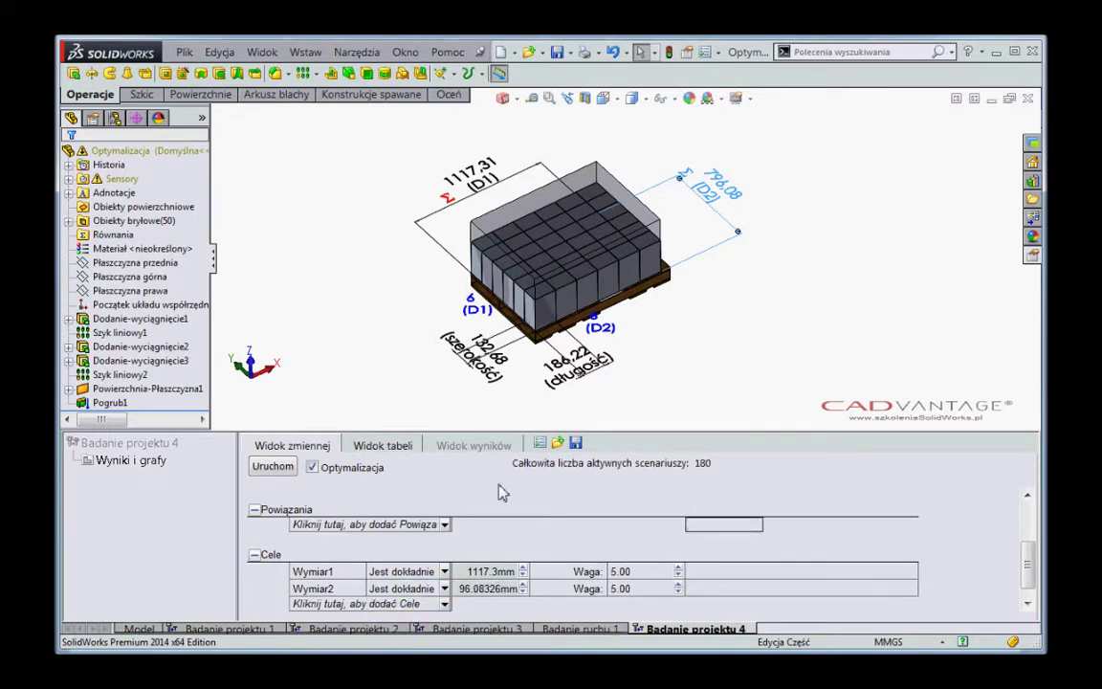
# Keep Wysoka jakość in study properties and run all 180 scenarios
pyautogui.click(541, 445)
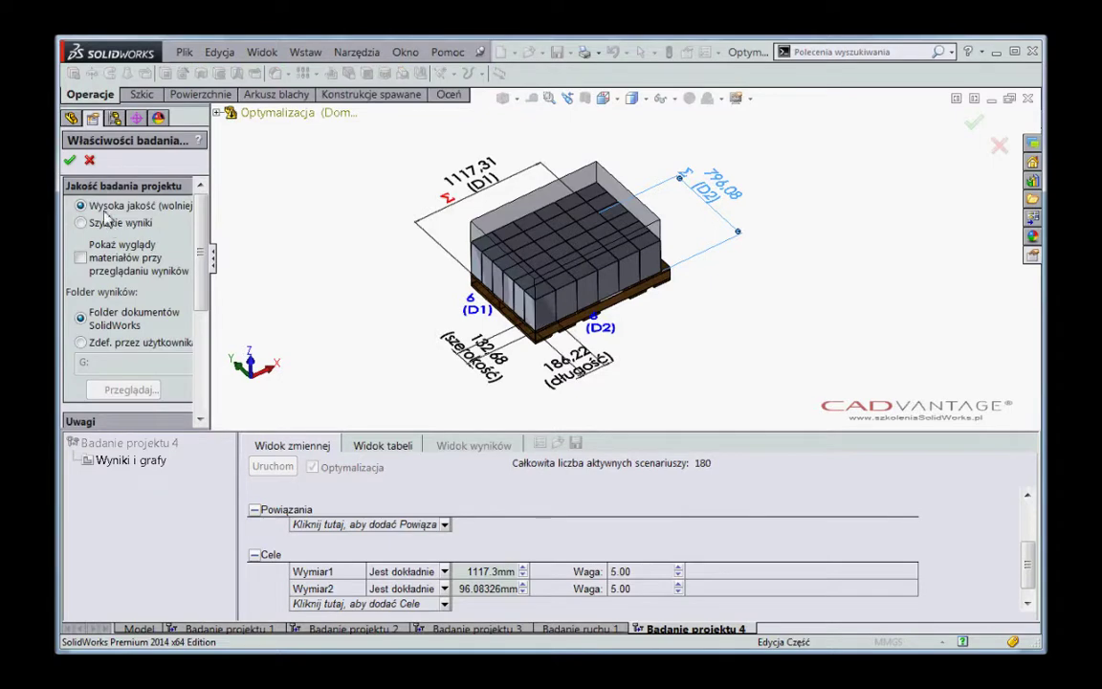
pyautogui.click(69, 159)
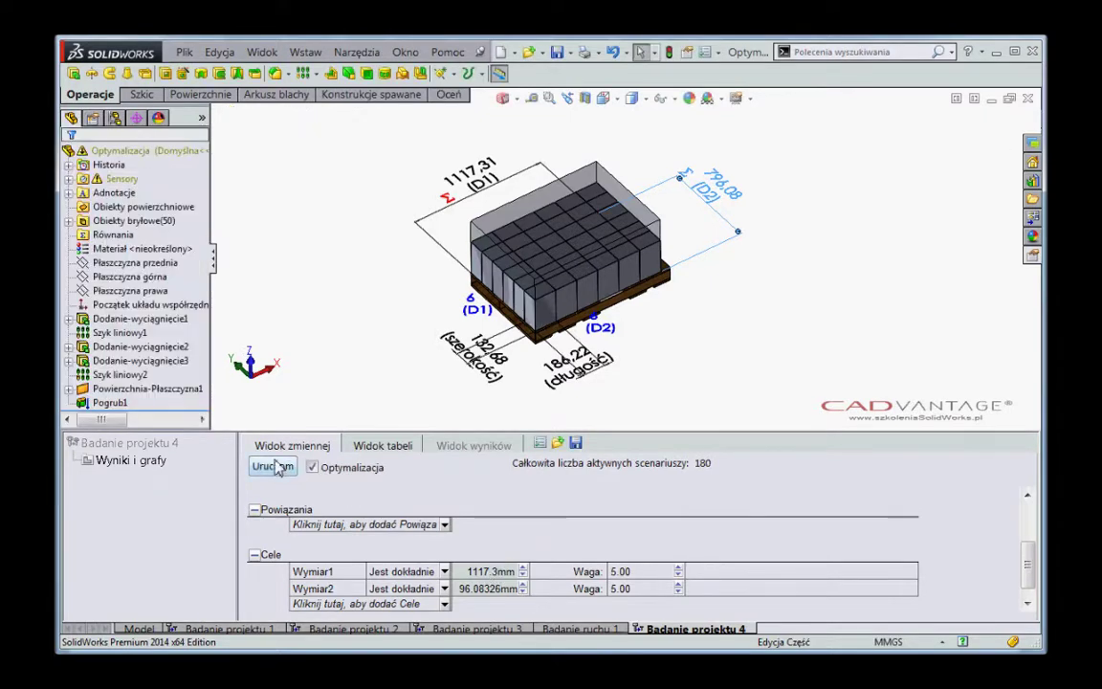
pyautogui.click(275, 467)
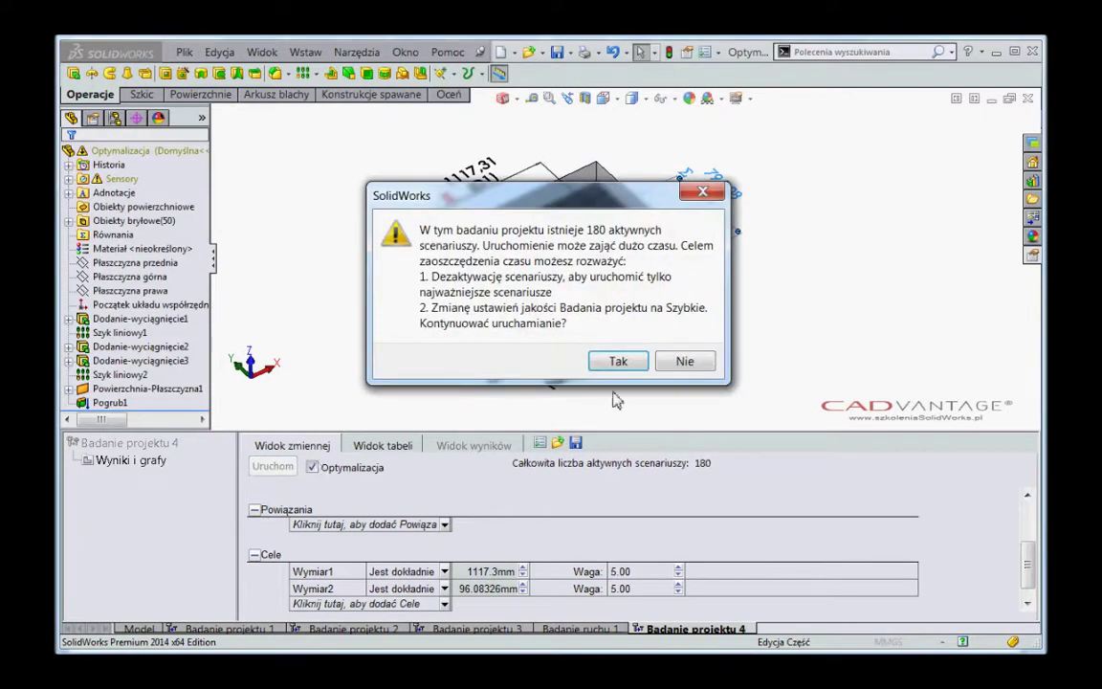
pyautogui.click(620, 361)
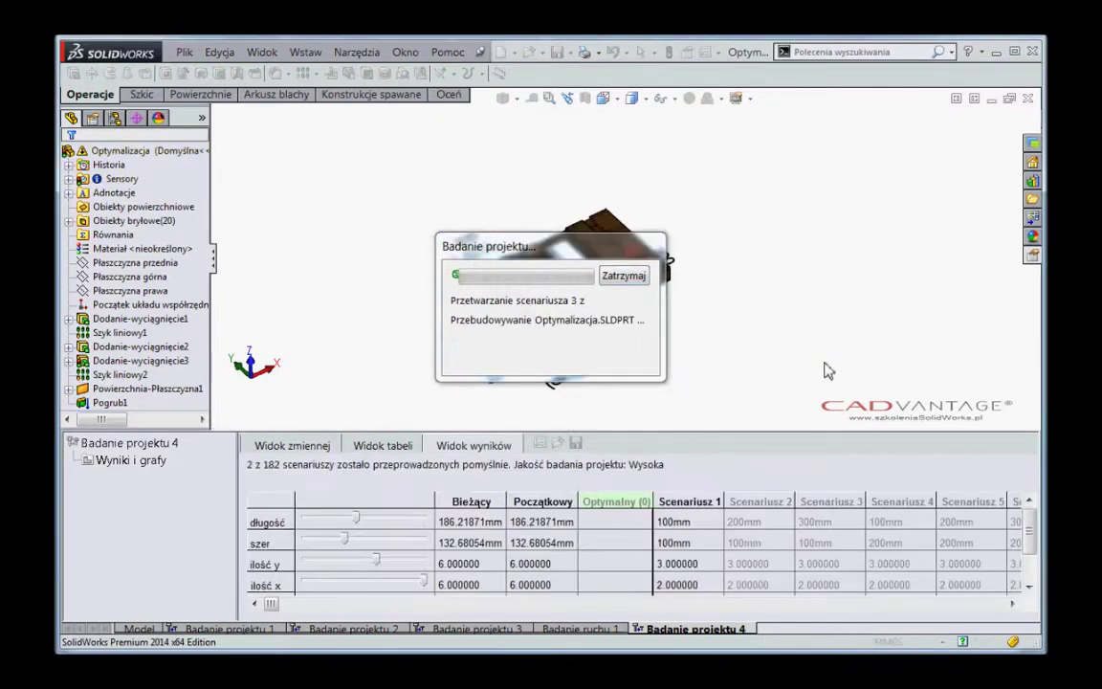
# Let the study finish; optimal scenario 84 gives 300 mm, 200 mm, 4 × 4 boxes
pyautogui.moveTo(571, 258)
pyautogui.mouseDown()
pyautogui.moveTo(407, 264)
pyautogui.moveTo(334, 309)
pyautogui.moveTo(322, 305)
pyautogui.mouseUp()
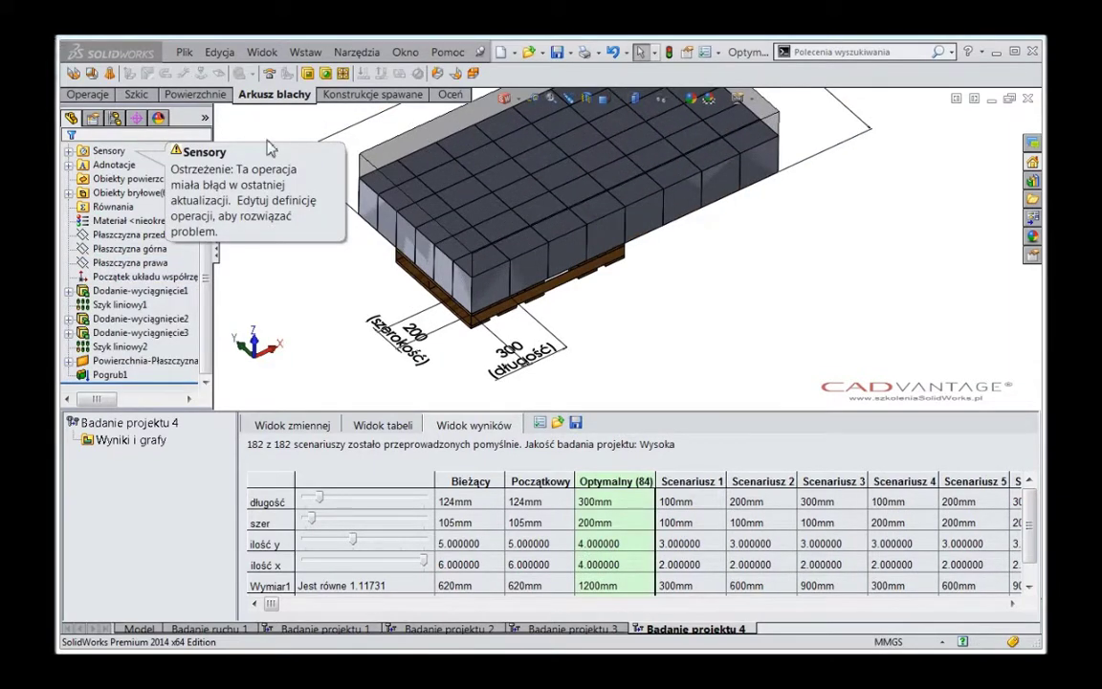
# Apply optimal scenario 84: 4 × 4 boxes of 300 × 200 mm, totalling 1200 × 800
pyautogui.click(608, 484)
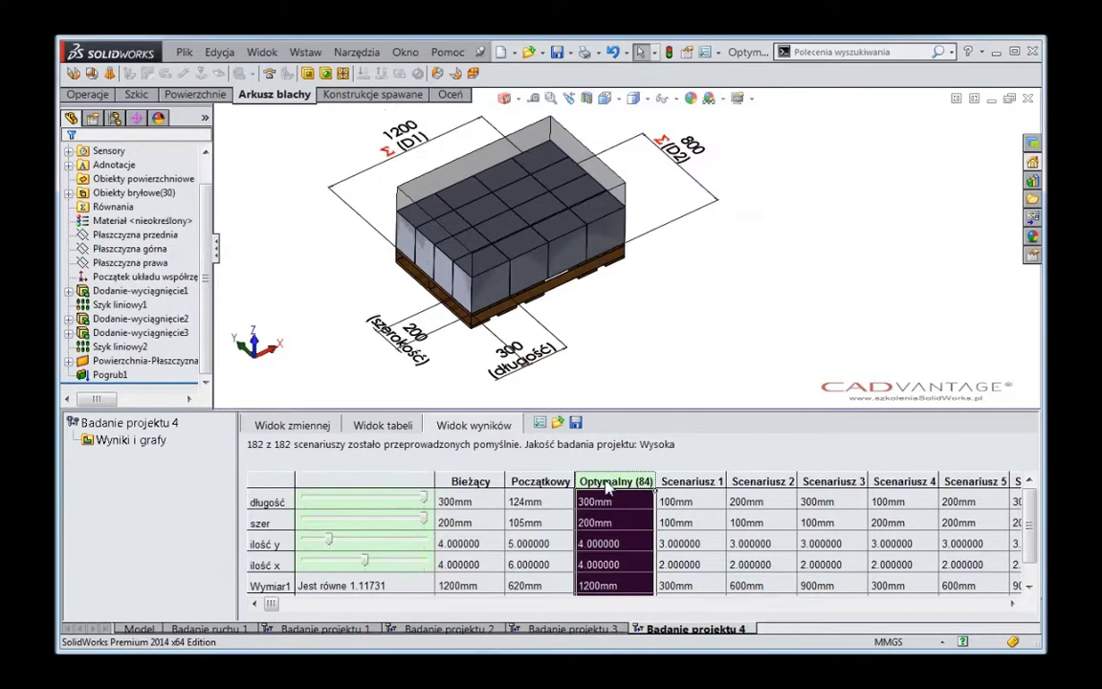